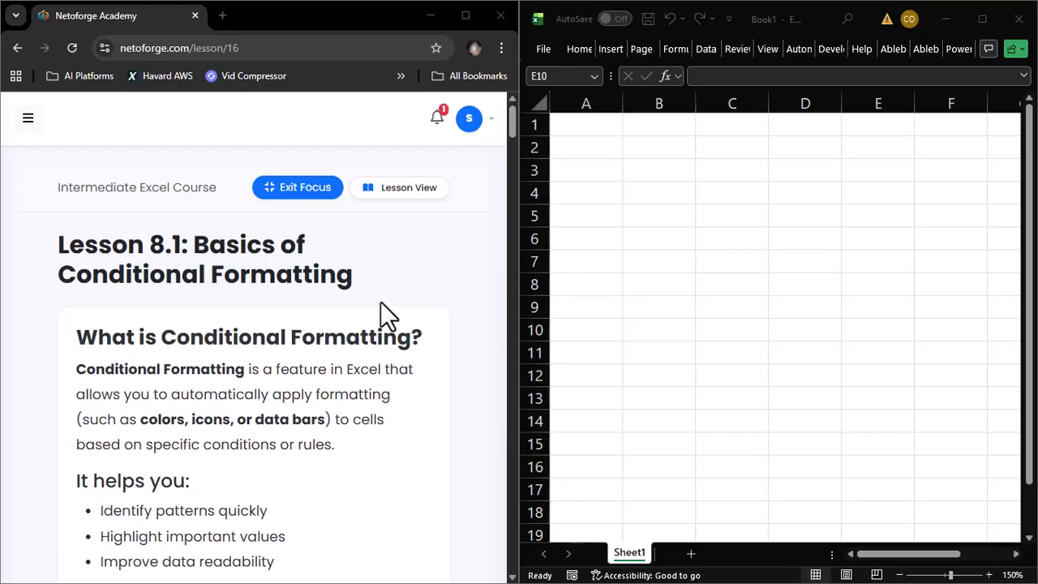
Step: Read the Lesson 8.1 notes on conditional formatting, covering the application steps, rule types and rule management
{"action": "scroll", "coordinate": [380, 301], "scroll_direction": "down", "scroll_amount": 1}
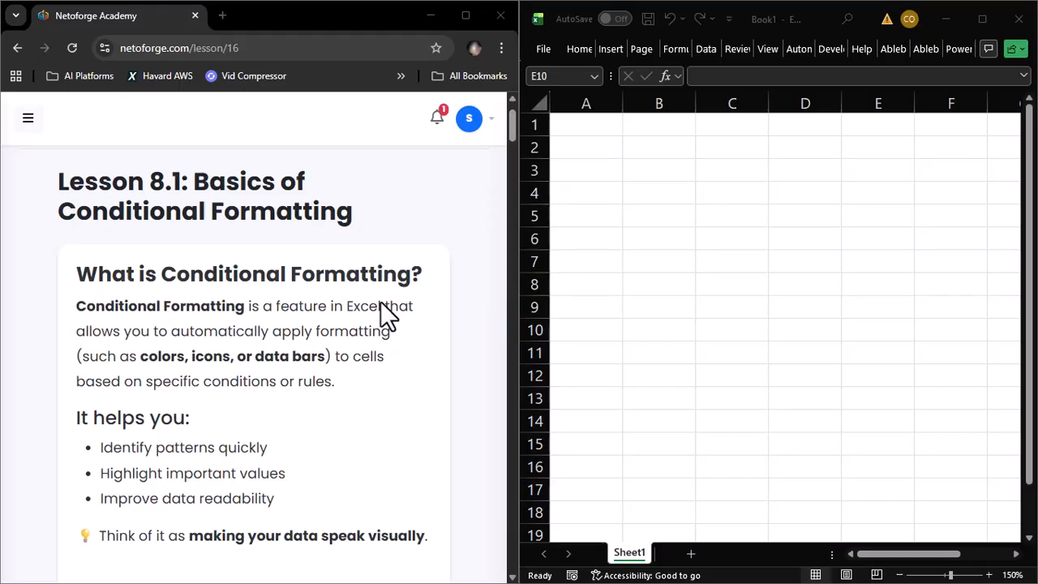
{"action": "scroll", "coordinate": [380, 301], "scroll_direction": "down", "scroll_amount": 1}
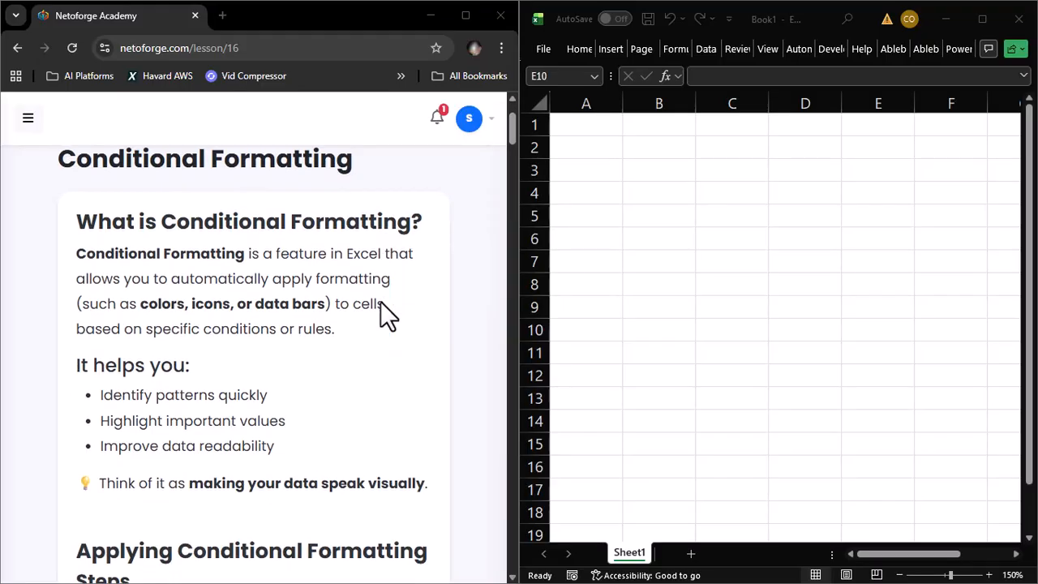
{"action": "scroll", "coordinate": [381, 305], "scroll_direction": "down", "scroll_amount": 3}
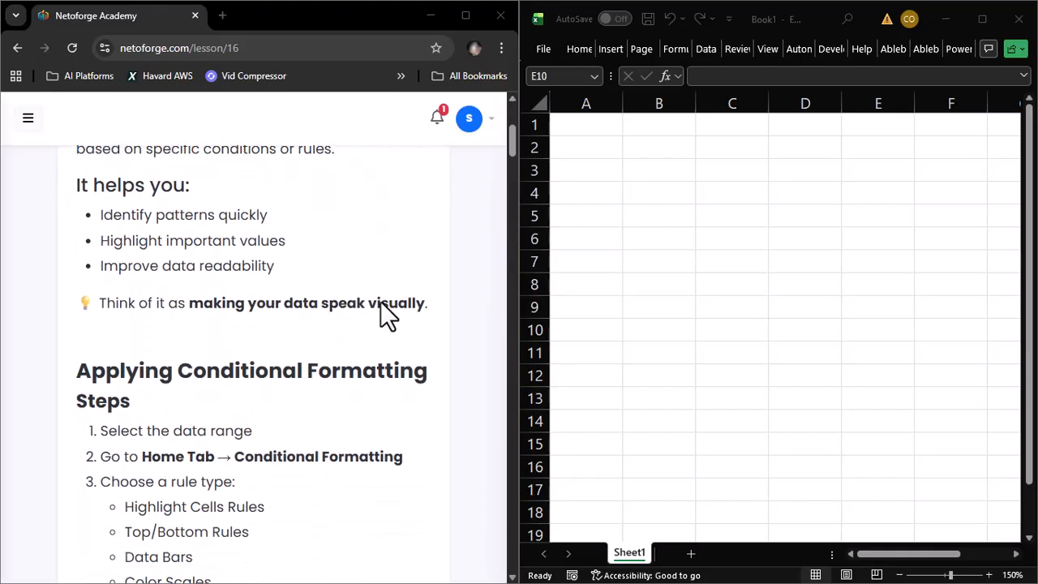
{"action": "scroll", "coordinate": [381, 301], "scroll_direction": "down", "scroll_amount": 1}
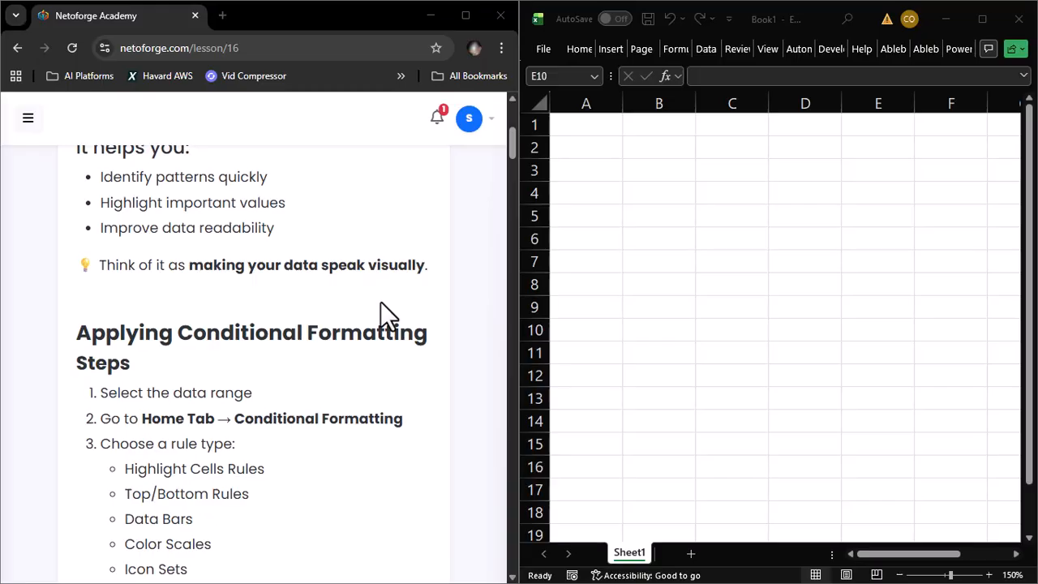
{"action": "scroll", "coordinate": [381, 305], "scroll_direction": "down", "scroll_amount": 1}
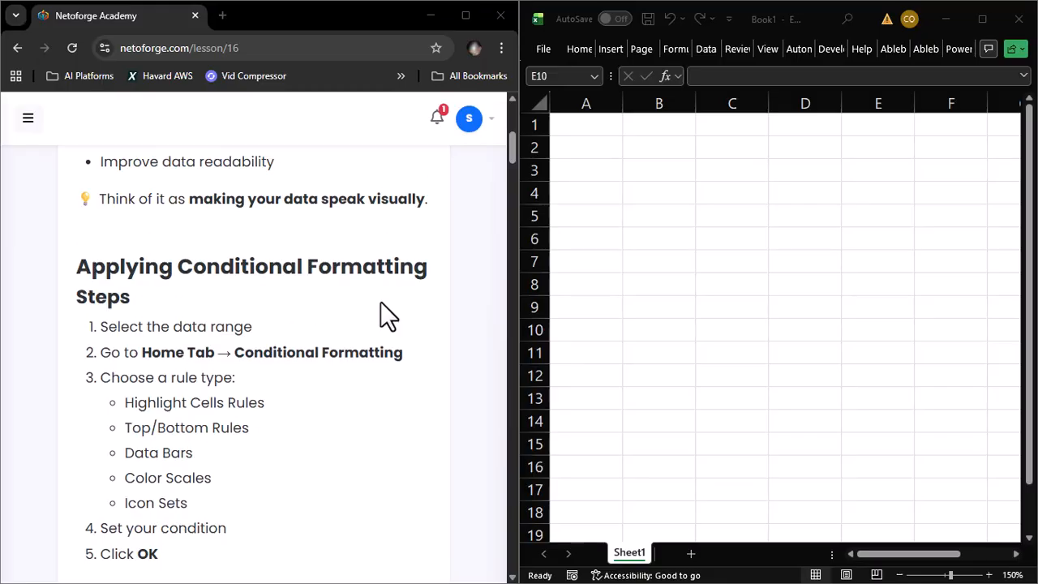
{"action": "scroll", "coordinate": [381, 303], "scroll_direction": "down", "scroll_amount": 1}
{"action": "scroll", "coordinate": [380, 303], "scroll_direction": "down", "scroll_amount": 1}
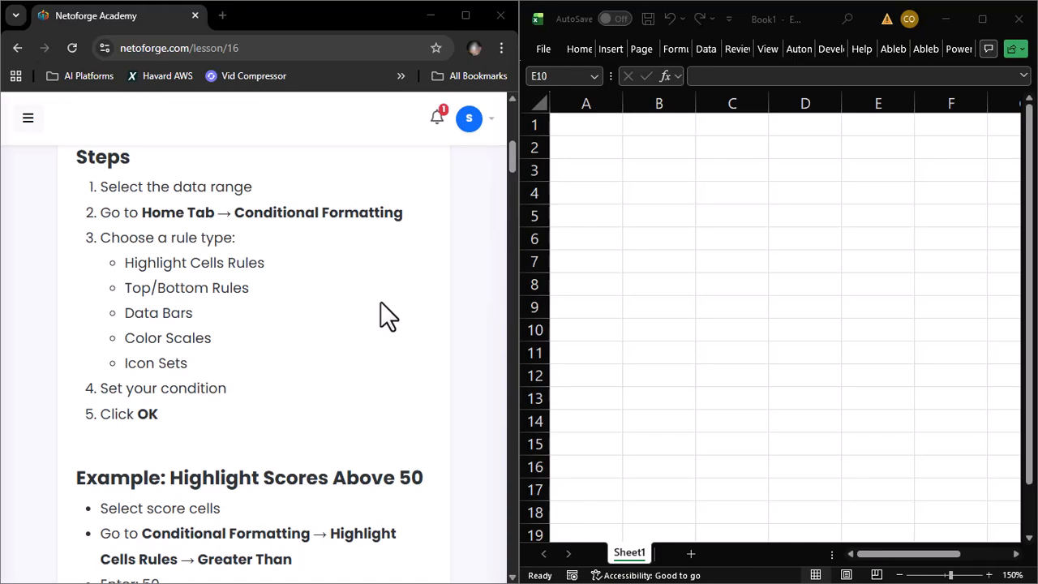
{"action": "scroll", "coordinate": [380, 302], "scroll_direction": "down", "scroll_amount": 2}
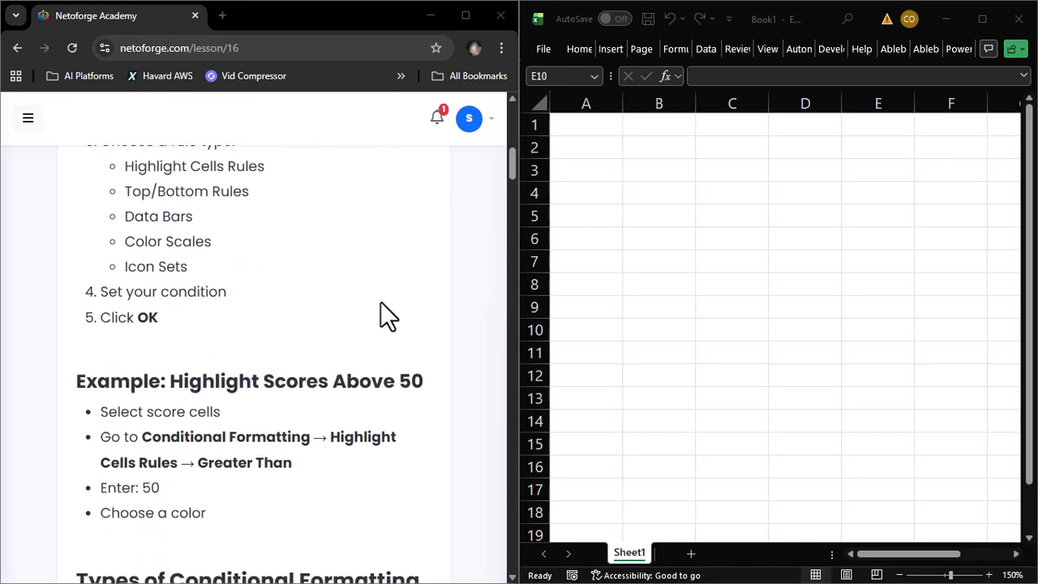
{"action": "scroll", "coordinate": [380, 303], "scroll_direction": "down", "scroll_amount": 3}
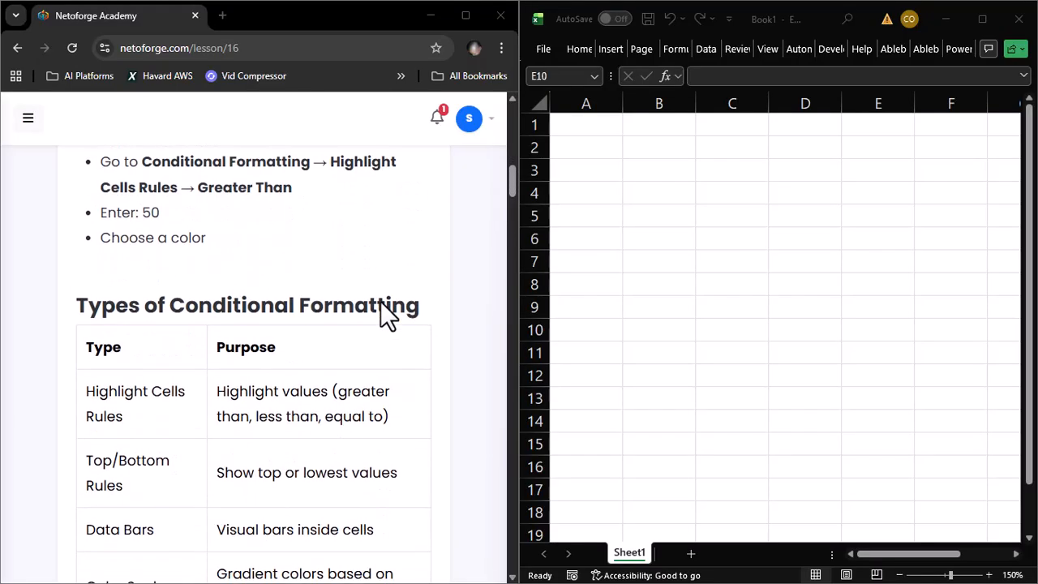
{"action": "scroll", "coordinate": [380, 303], "scroll_direction": "down", "scroll_amount": 4}
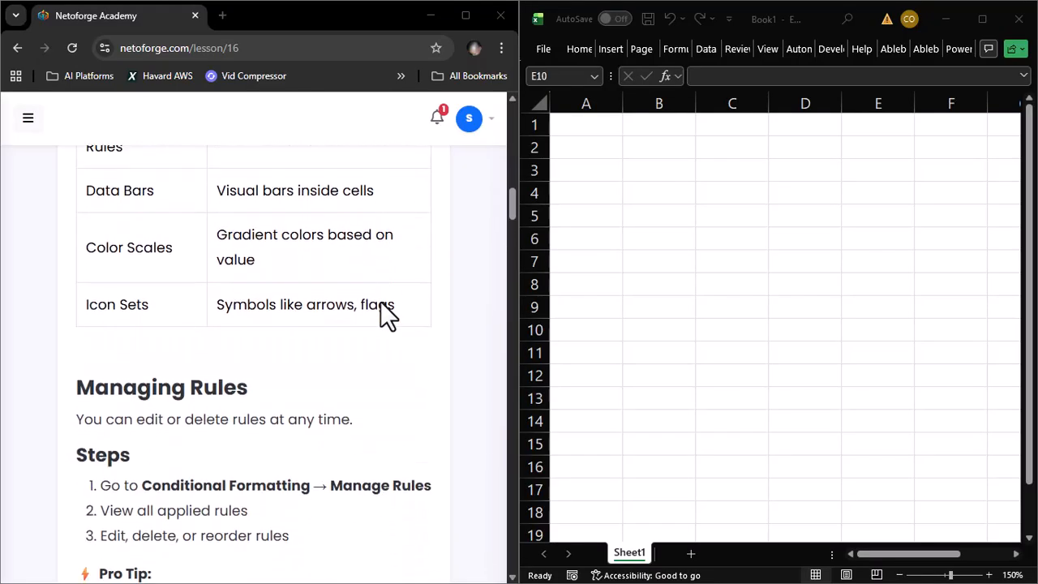
{"action": "scroll", "coordinate": [380, 301], "scroll_direction": "down", "scroll_amount": 1}
{"action": "scroll", "coordinate": [381, 301], "scroll_direction": "up", "scroll_amount": 2}
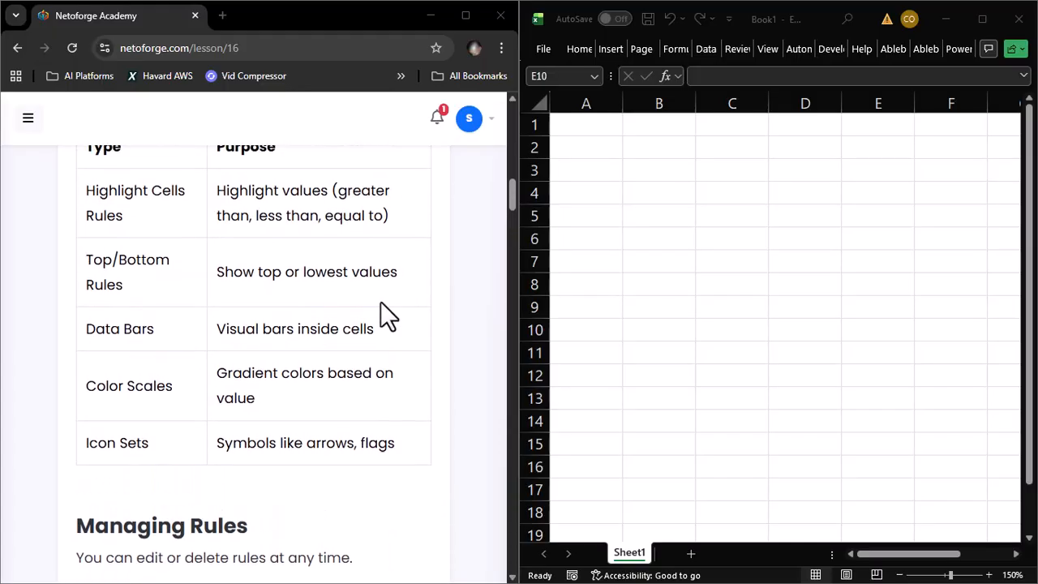
{"action": "scroll", "coordinate": [380, 302], "scroll_direction": "up", "scroll_amount": 1}
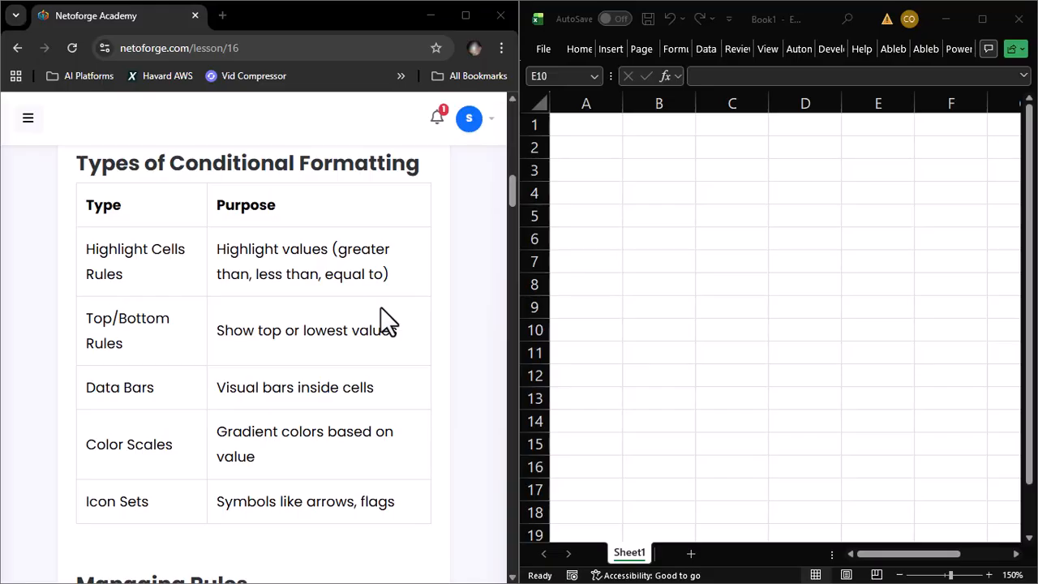
{"action": "scroll", "coordinate": [381, 308], "scroll_direction": "down", "scroll_amount": 3}
{"action": "scroll", "coordinate": [381, 309], "scroll_direction": "down", "scroll_amount": 1}
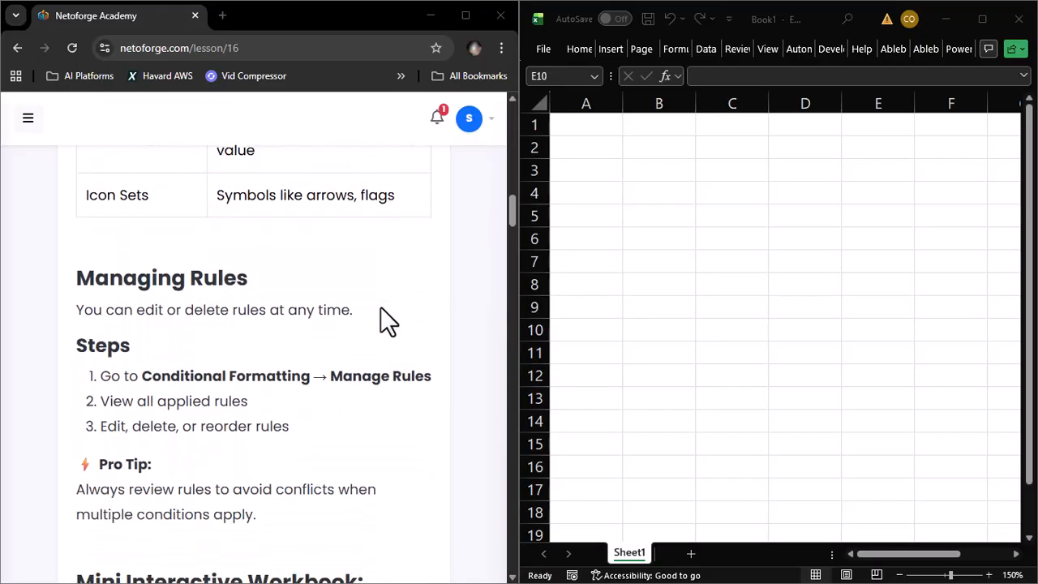
{"action": "scroll", "coordinate": [381, 309], "scroll_direction": "down", "scroll_amount": 1}
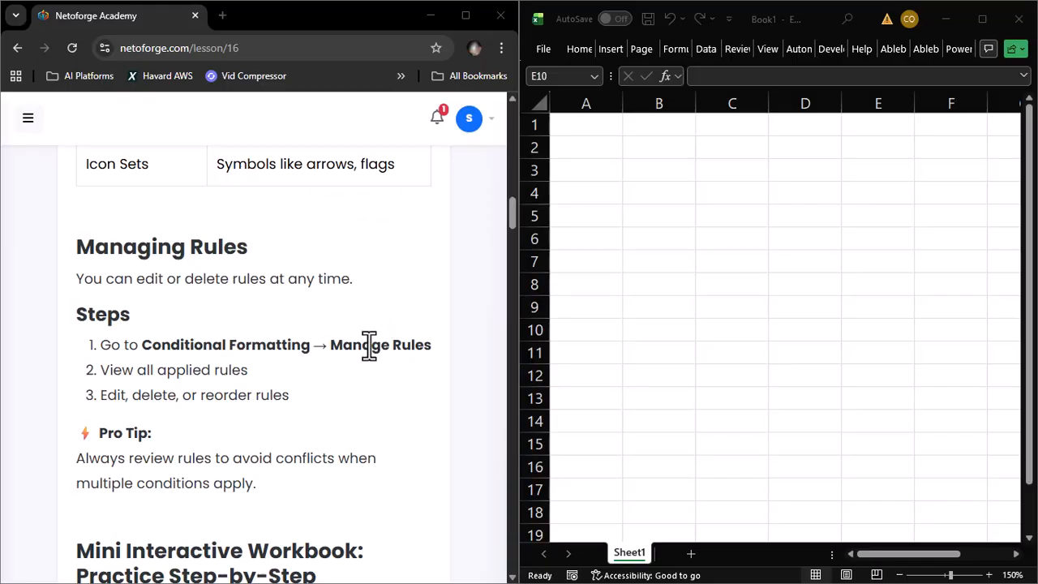
Step: Copy the lesson's Step 1 Scores table, switch to Excel, paste it at cell A1 and maximize the workbook window
{"action": "scroll", "coordinate": [369, 345], "scroll_direction": "down", "scroll_amount": 5}
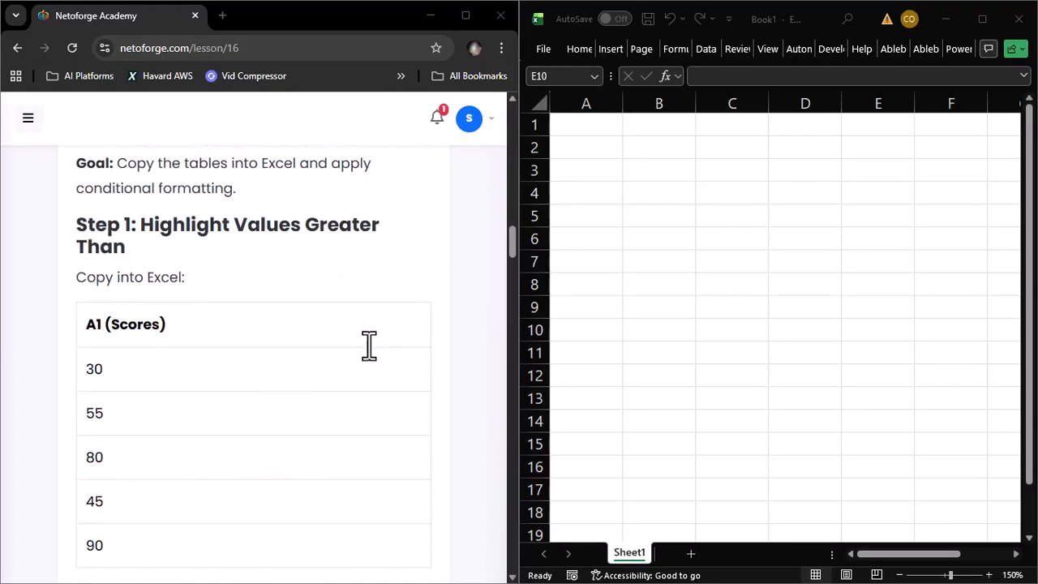
{"action": "scroll", "coordinate": [369, 344], "scroll_direction": "down", "scroll_amount": 2}
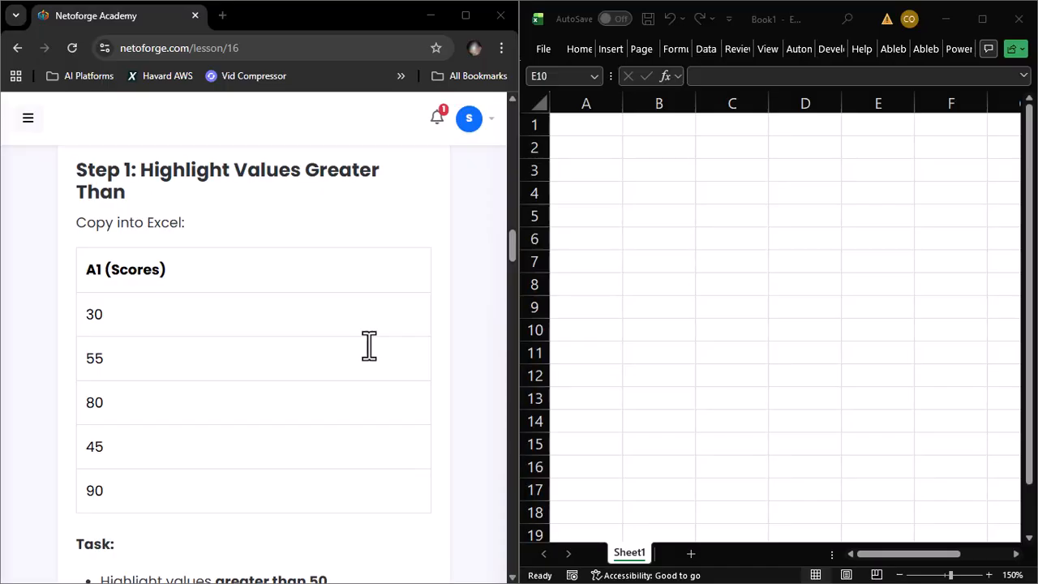
{"action": "left_click", "coordinate": [369, 344]}
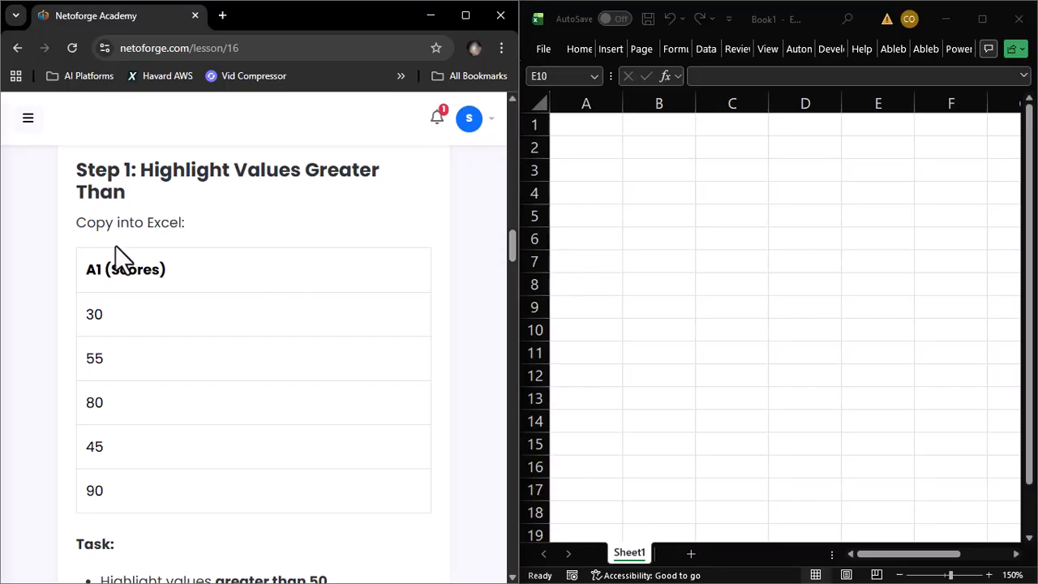
{"action": "left_click_drag", "start_coordinate": [63, 247], "coordinate": [244, 498]}
{"action": "key", "text": "ctrl+c"}
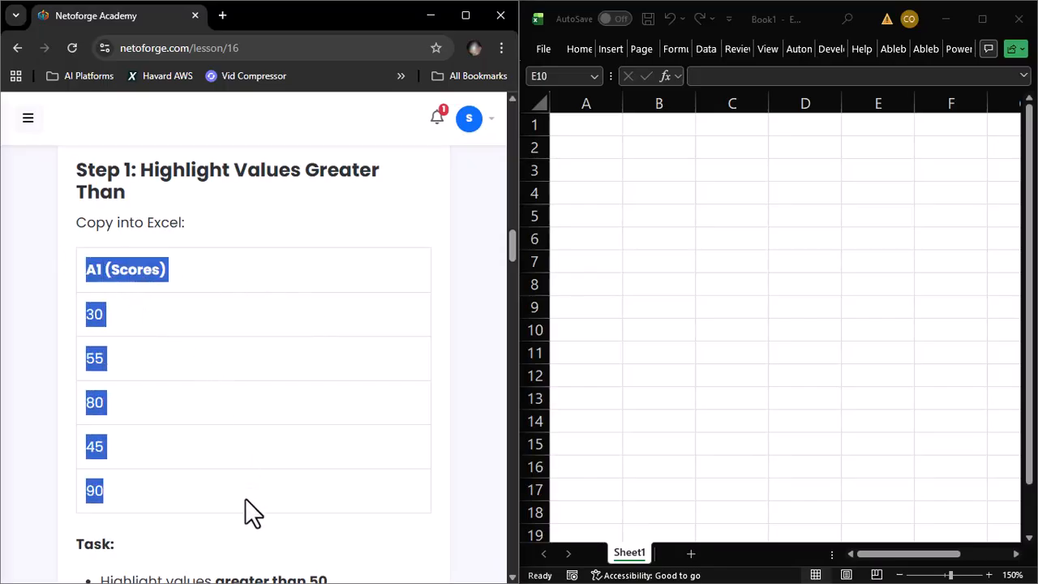
{"action": "left_click", "coordinate": [618, 223]}
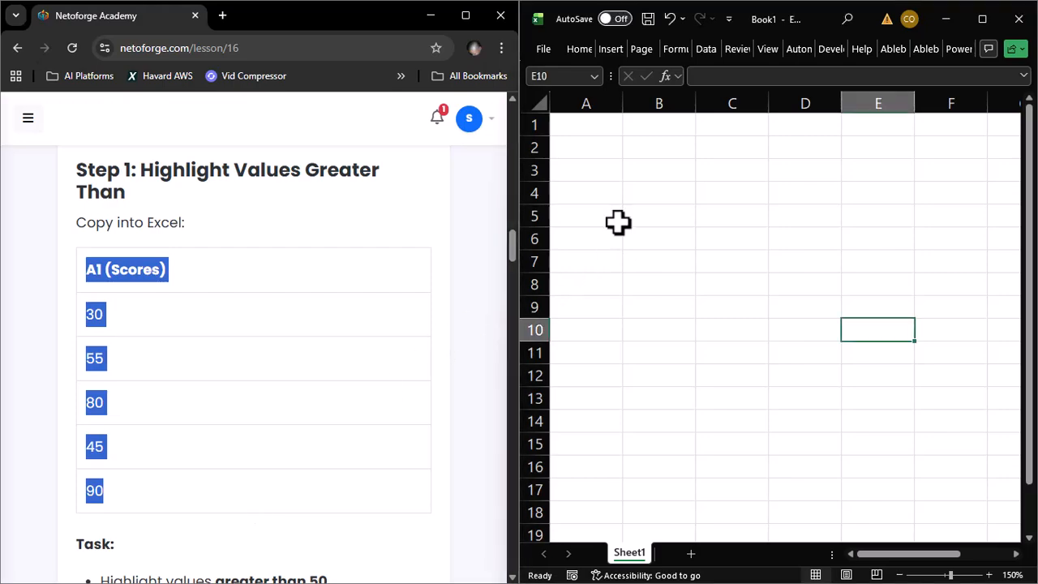
{"action": "left_click", "coordinate": [591, 124]}
{"action": "key", "text": "ctrl+v"}
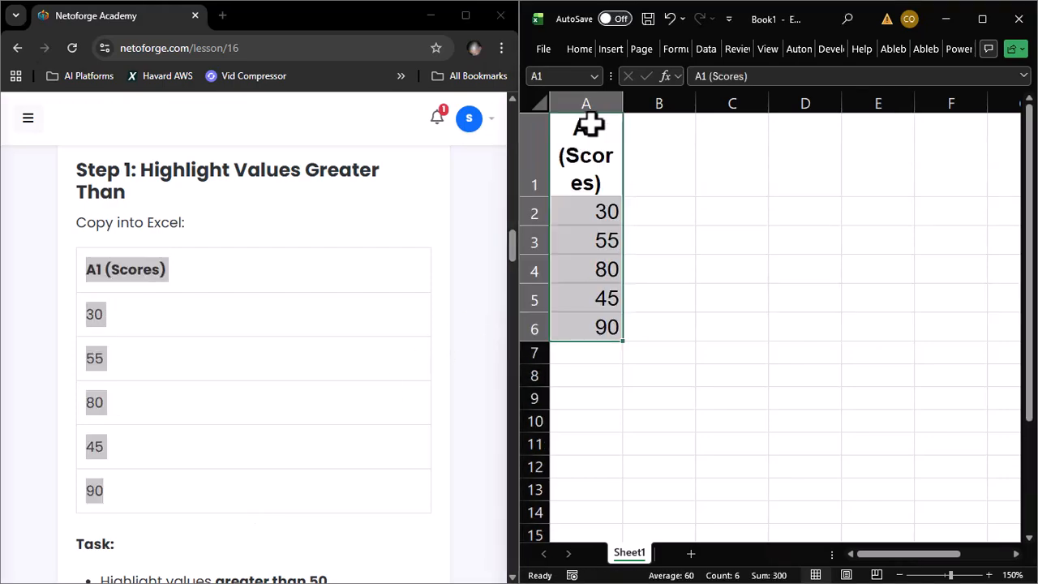
{"action": "scroll", "coordinate": [304, 389], "scroll_direction": "down", "scroll_amount": 1}
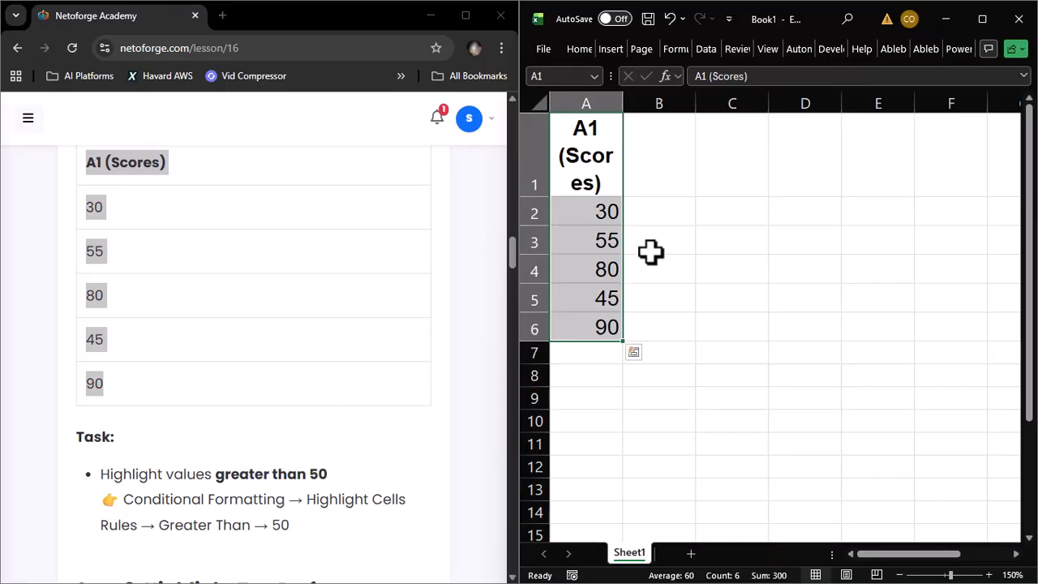
{"action": "left_click", "coordinate": [982, 18]}
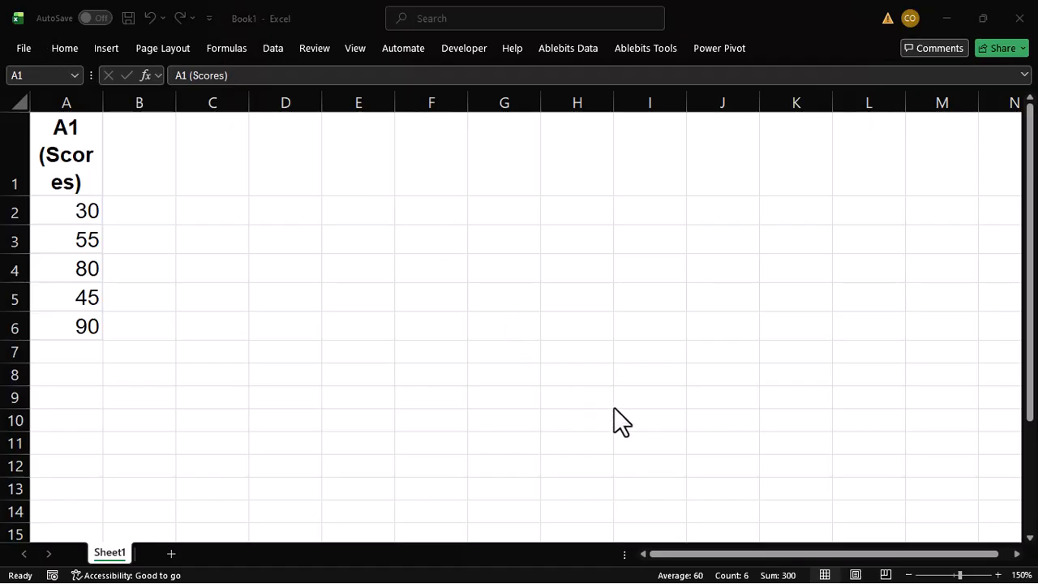
Step: Try a Greater Than 50 highlight rule with Light Red Fill with Dark Red Text on A1:A6, including the header, and undo it
{"action": "left_click", "coordinate": [57, 46]}
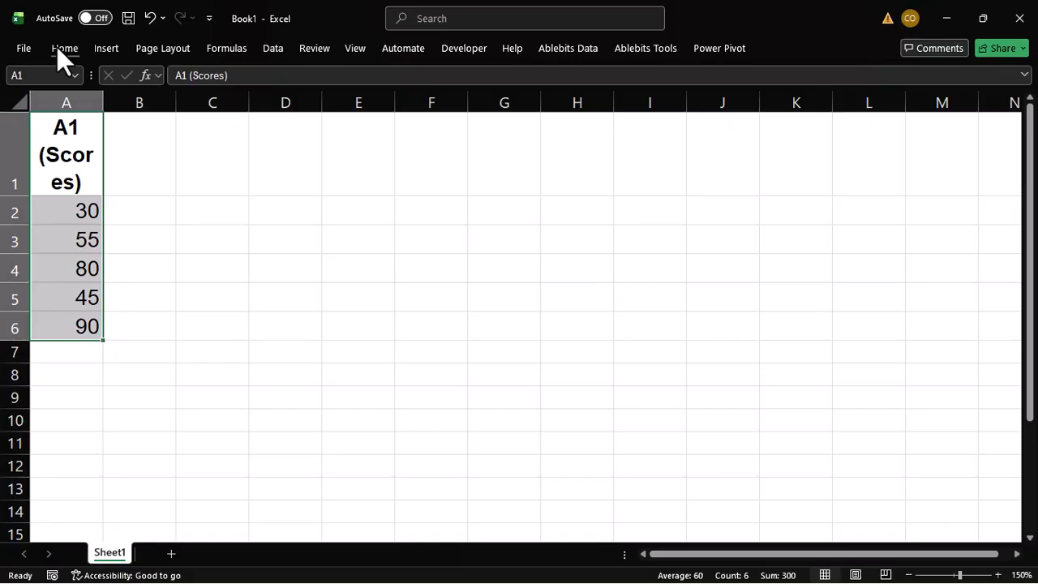
{"action": "left_click", "coordinate": [57, 46]}
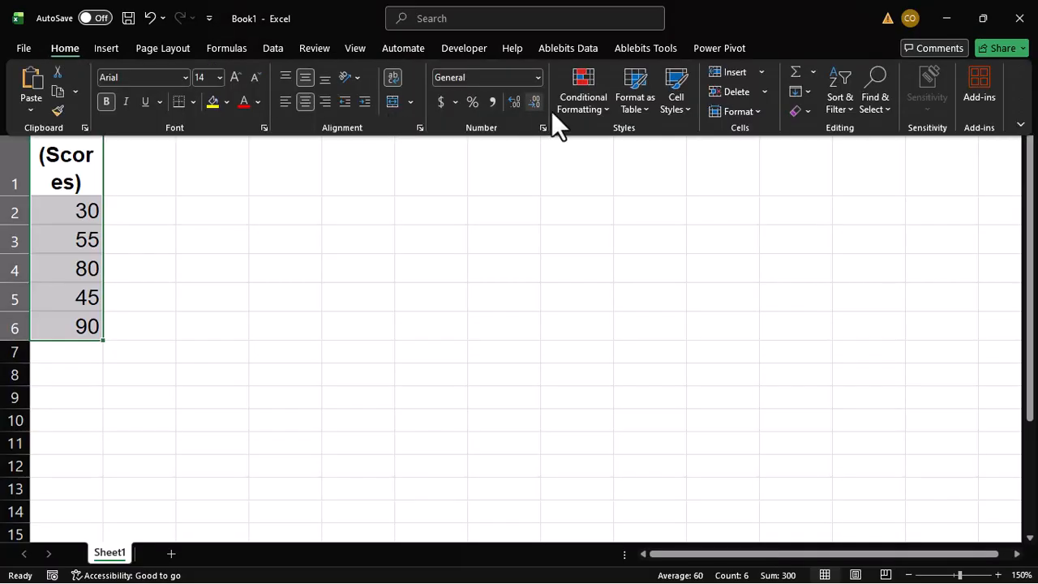
{"action": "left_click", "coordinate": [601, 107]}
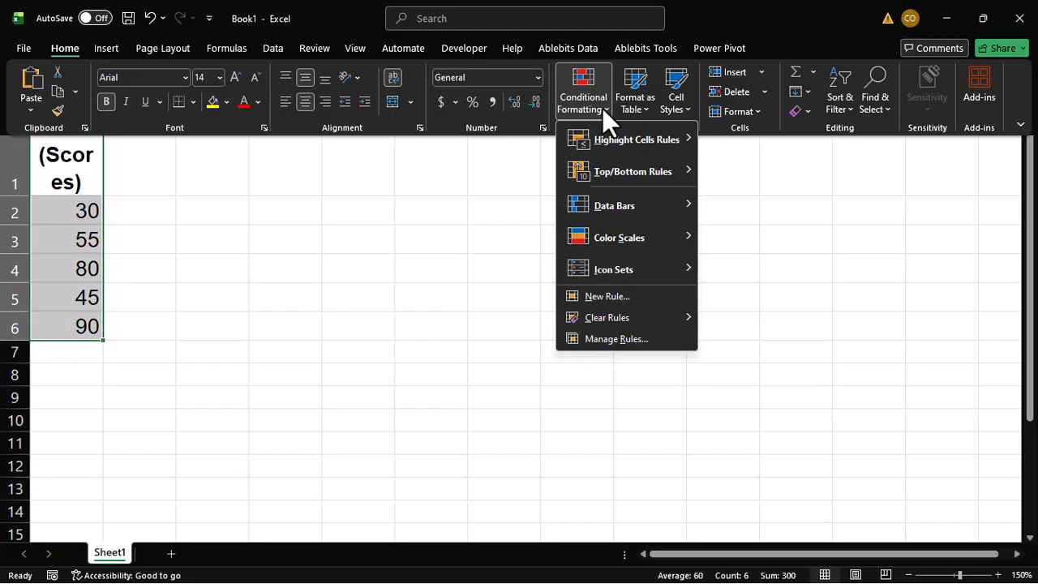
{"action": "mouse_move", "coordinate": [671, 139]}
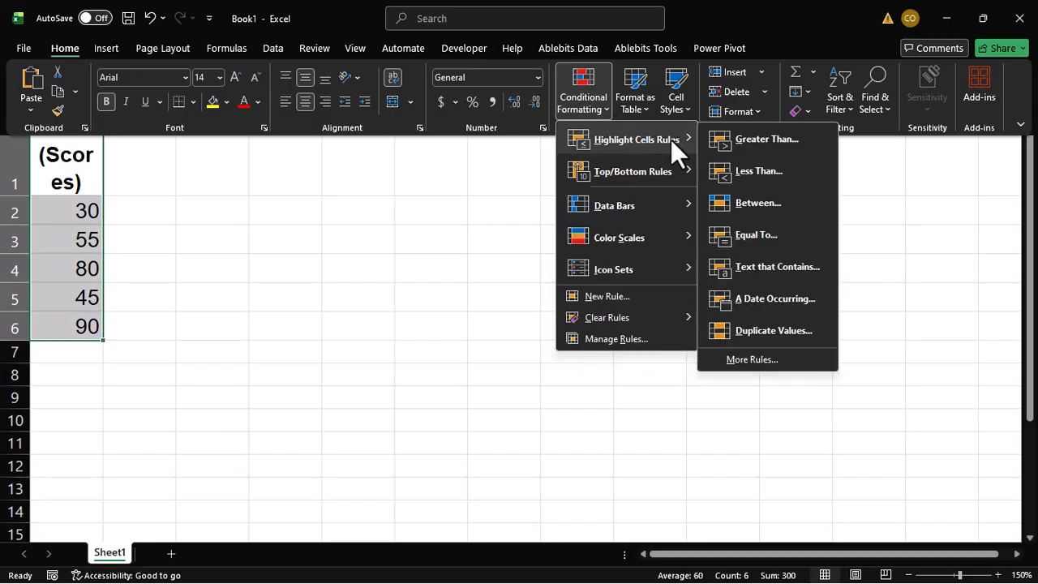
{"action": "left_click", "coordinate": [749, 140]}
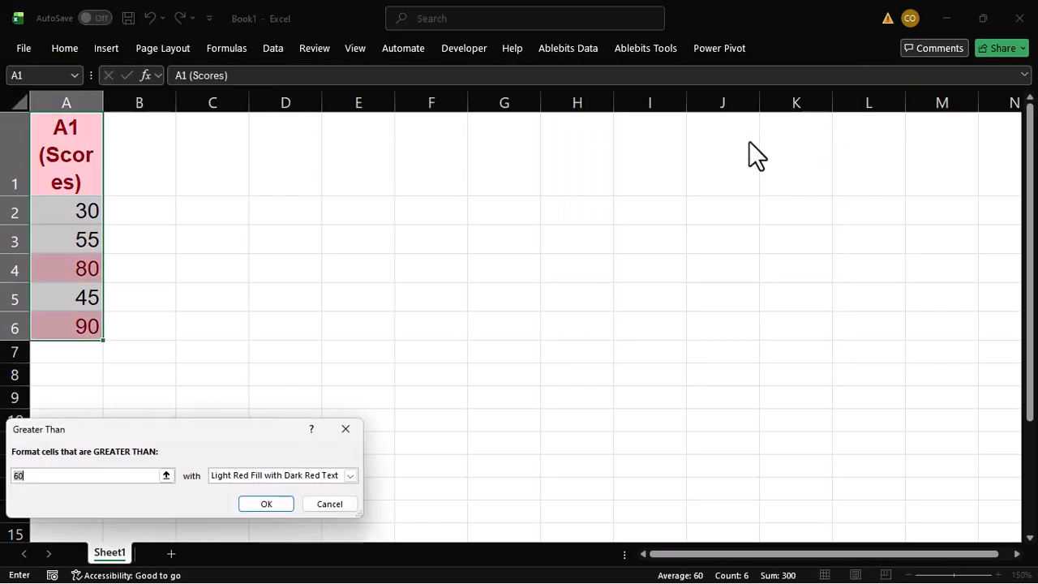
{"action": "left_click", "coordinate": [50, 475]}
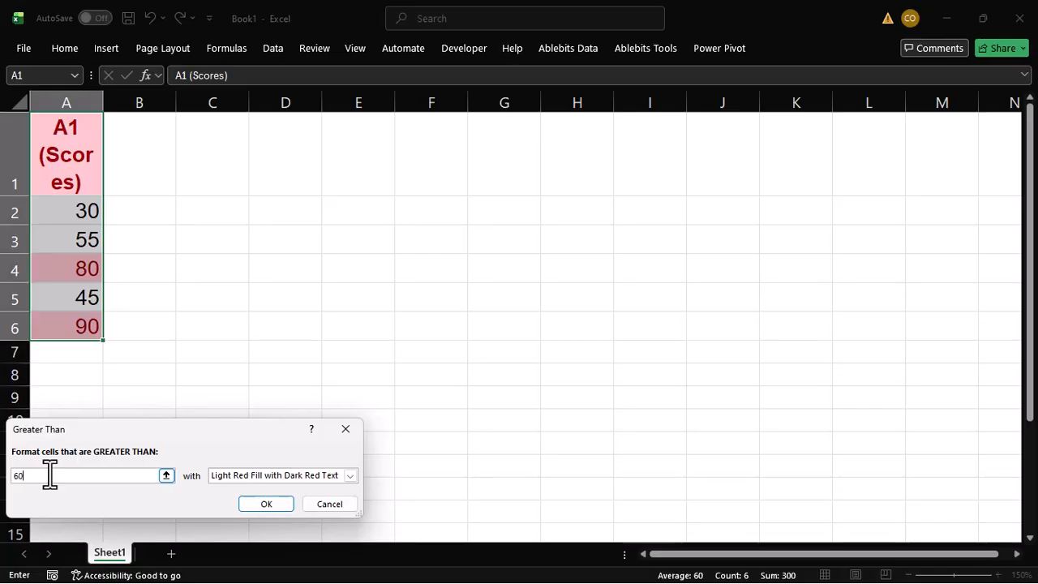
{"action": "key", "text": "BackSpace"}
{"action": "key", "text": "BackSpace"}
{"action": "type", "text": "5"}
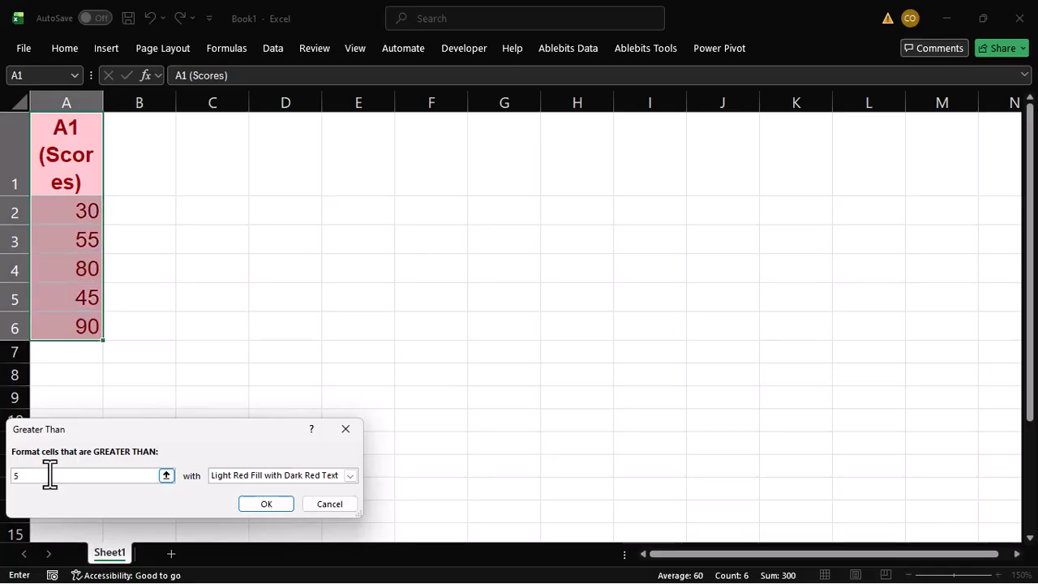
{"action": "type", "text": "0"}
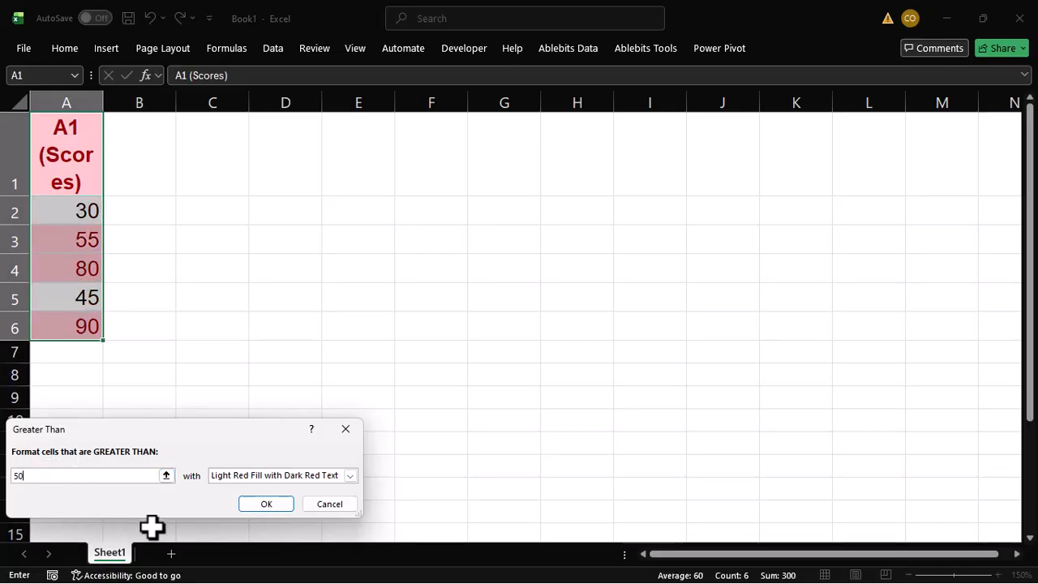
{"action": "left_click", "coordinate": [267, 504]}
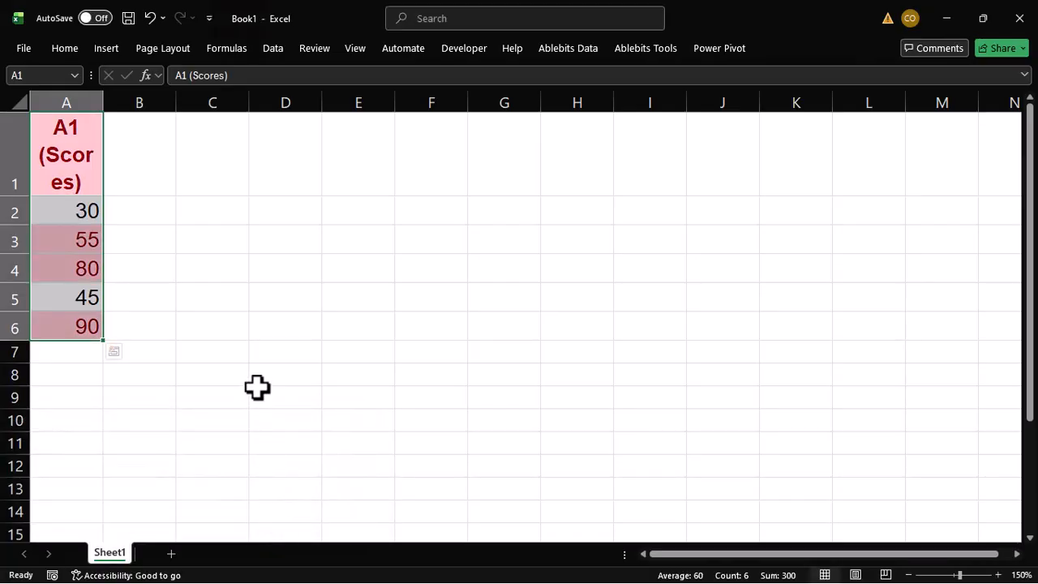
{"action": "key", "text": "ctrl+z"}
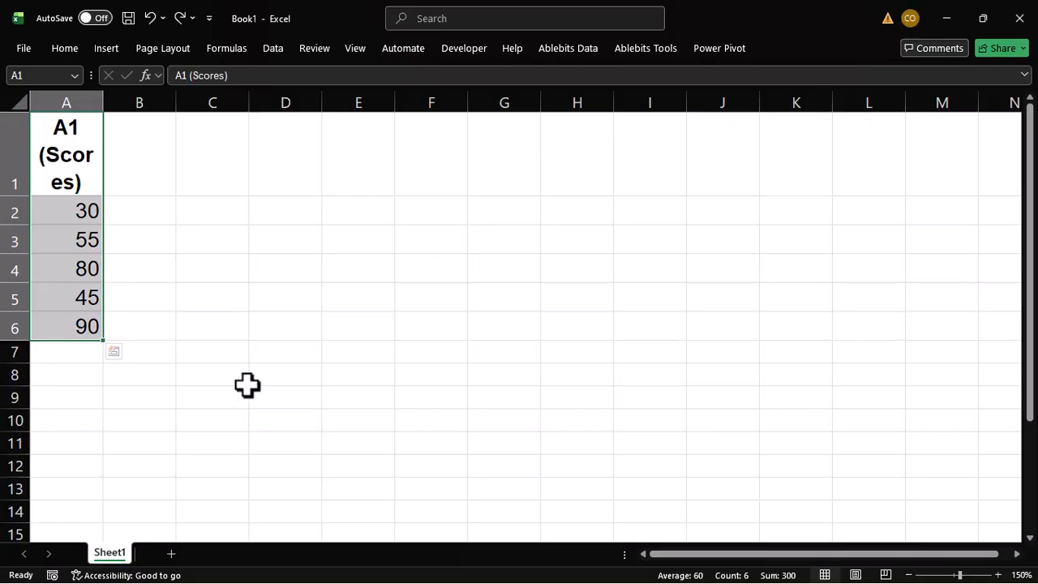
Step: Highlight the scores greater than 50 in A2:A6 with Light Red Fill with Dark Red Text
{"action": "left_click", "coordinate": [82, 212]}
{"action": "left_click_drag", "start_coordinate": [82, 213], "coordinate": [81, 326]}
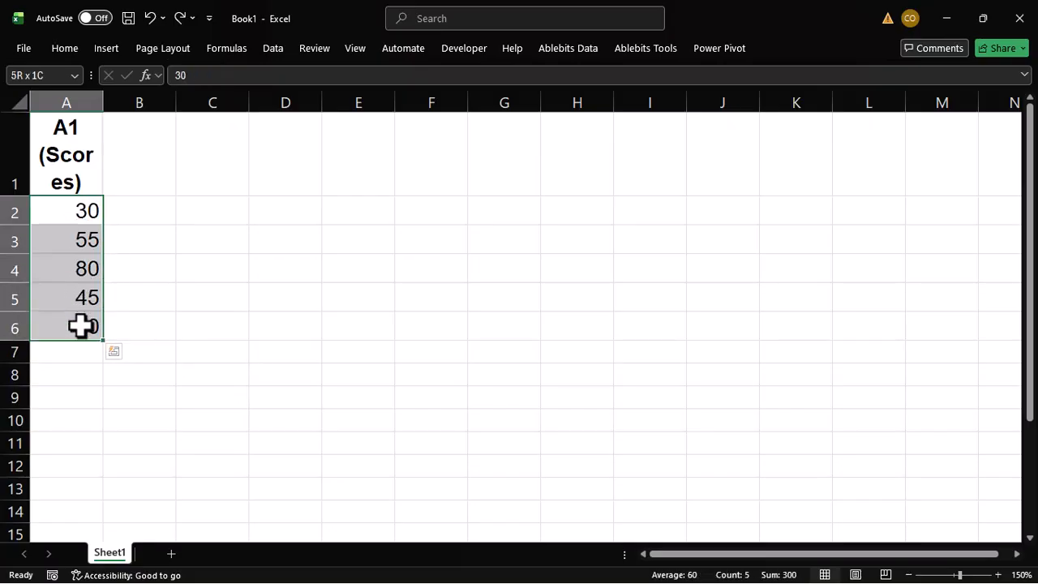
{"action": "left_click", "coordinate": [73, 48]}
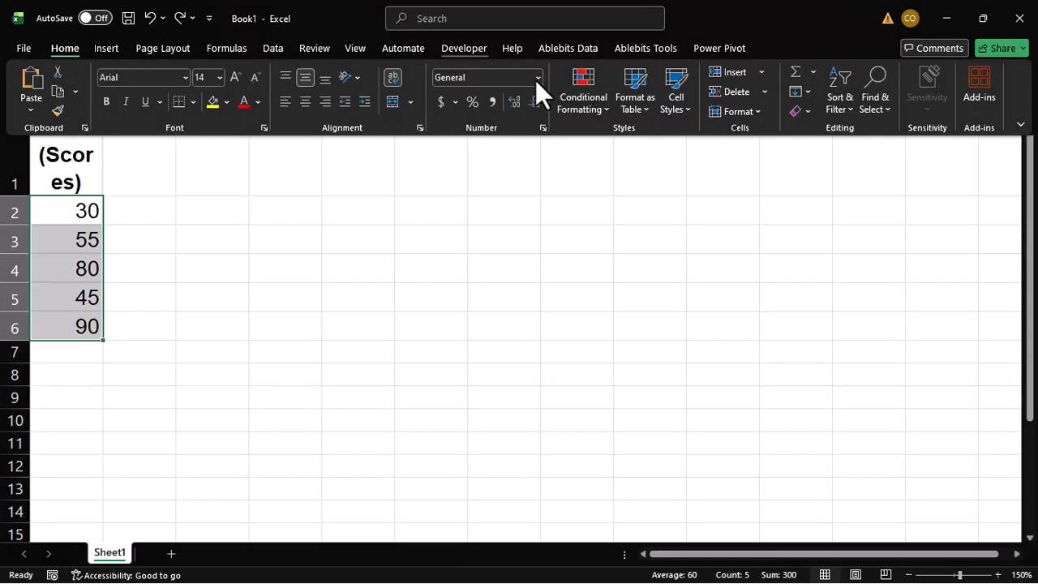
{"action": "left_click", "coordinate": [598, 112]}
{"action": "mouse_move", "coordinate": [656, 146]}
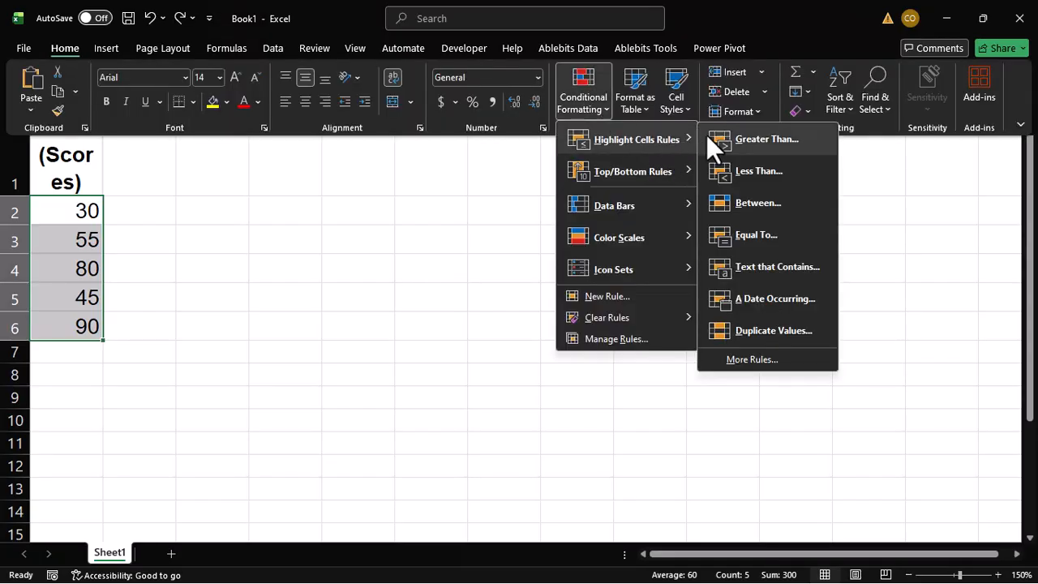
{"action": "left_click", "coordinate": [759, 143]}
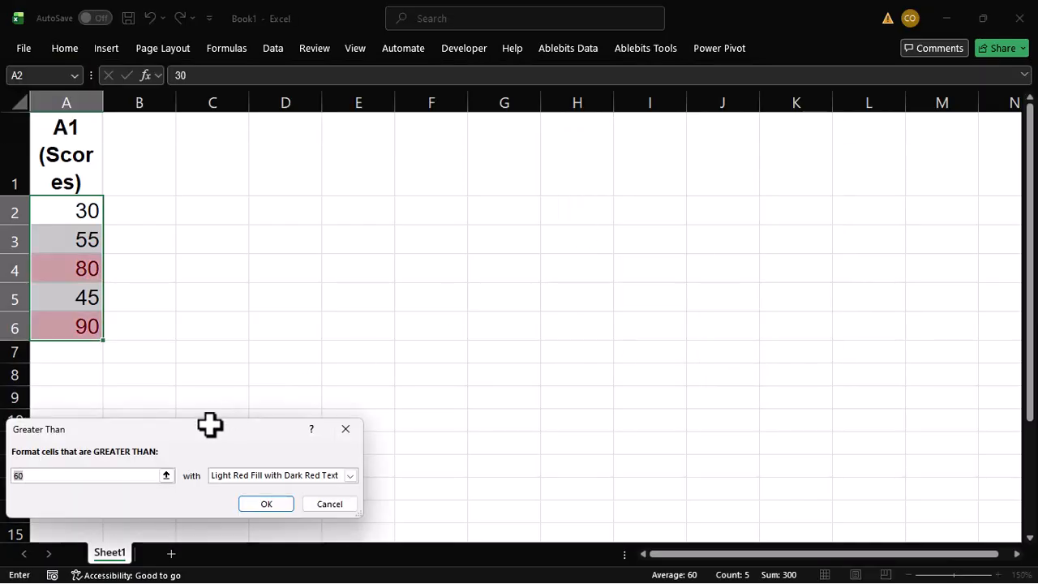
{"action": "type", "text": "50"}
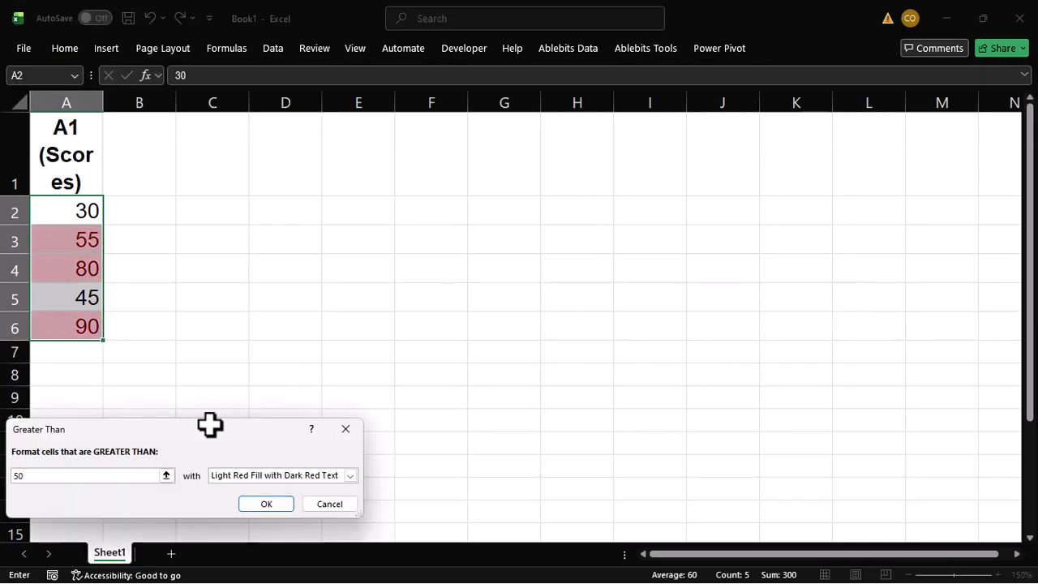
{"action": "left_click", "coordinate": [269, 502]}
{"action": "left_click", "coordinate": [213, 288]}
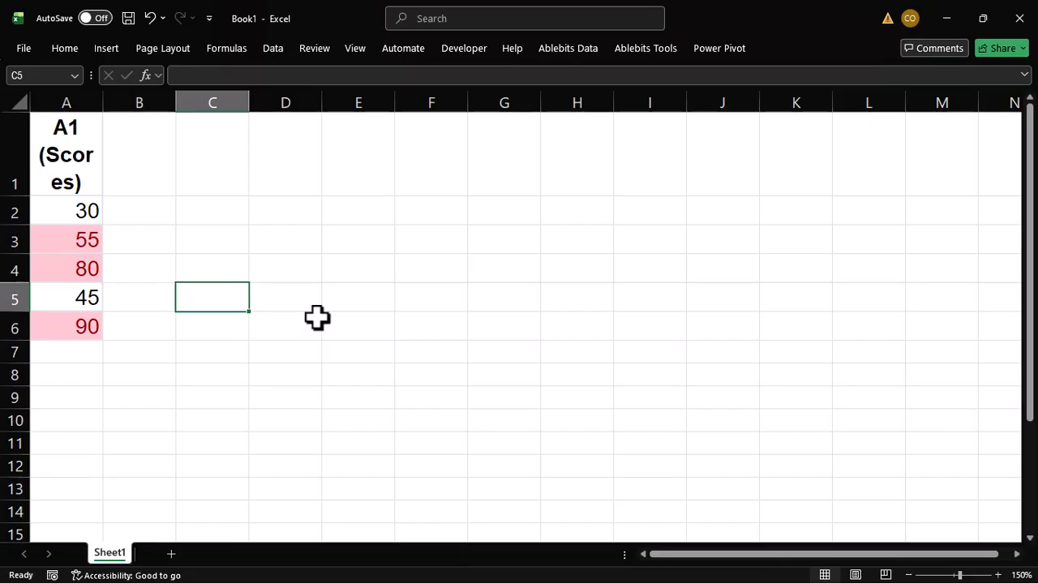
Step: Place the workbook beside the lesson page, copy the Step 2 Scores table from the lesson and paste it into Excel at B1
{"action": "key", "text": "super+Right"}
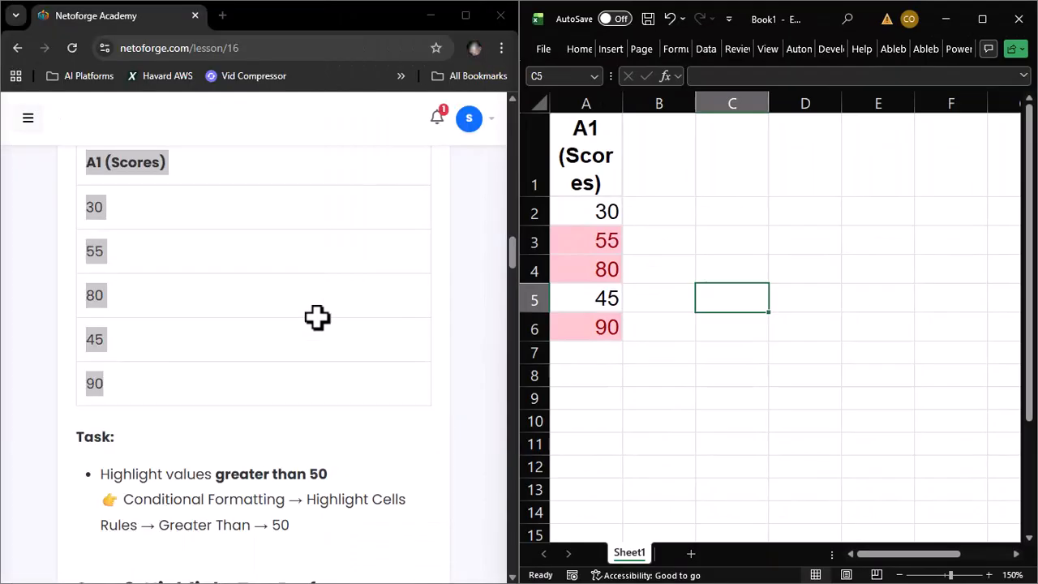
{"action": "left_click", "coordinate": [317, 427]}
{"action": "scroll", "coordinate": [317, 427], "scroll_direction": "down", "scroll_amount": 4}
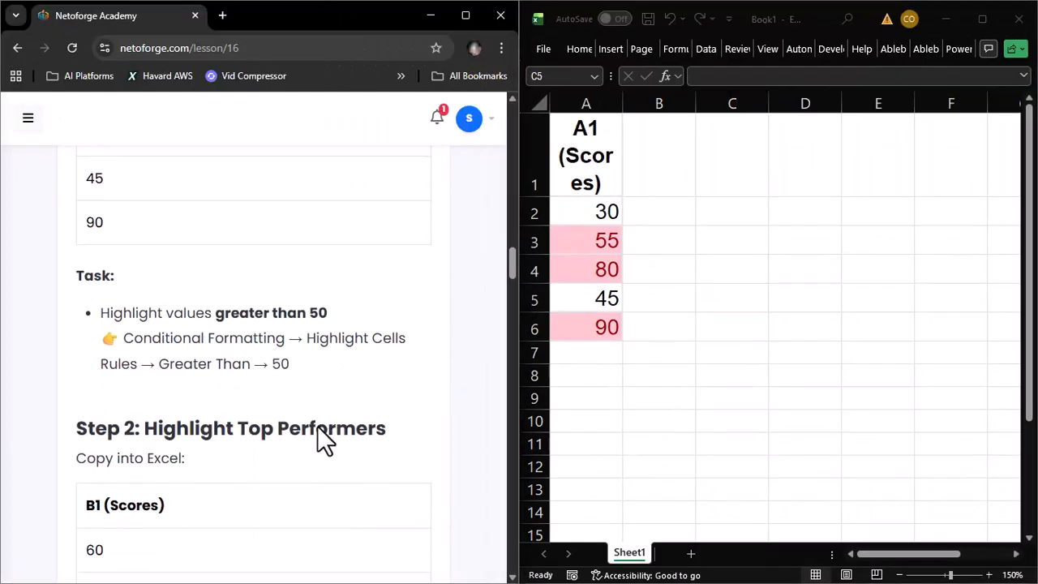
{"action": "scroll", "coordinate": [317, 428], "scroll_direction": "down", "scroll_amount": 1}
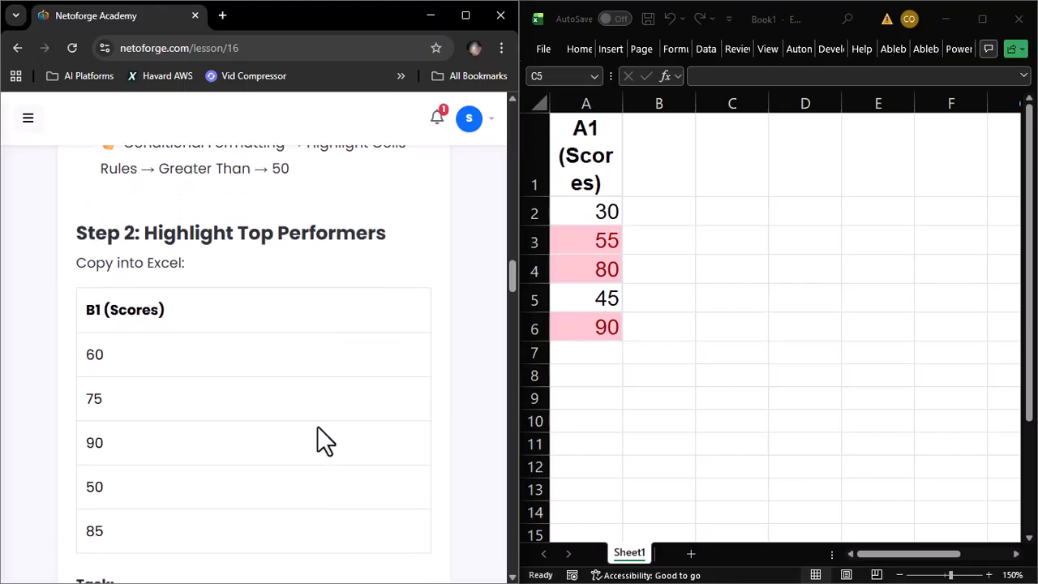
{"action": "scroll", "coordinate": [317, 428], "scroll_direction": "down", "scroll_amount": 1}
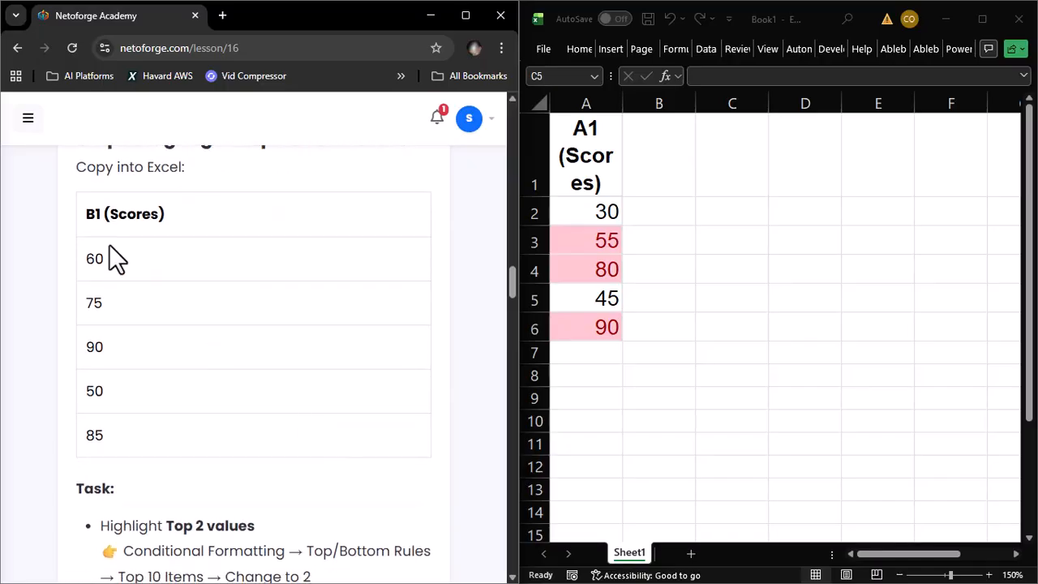
{"action": "left_click_drag", "start_coordinate": [70, 204], "coordinate": [270, 432]}
{"action": "key", "text": "ctrl+c"}
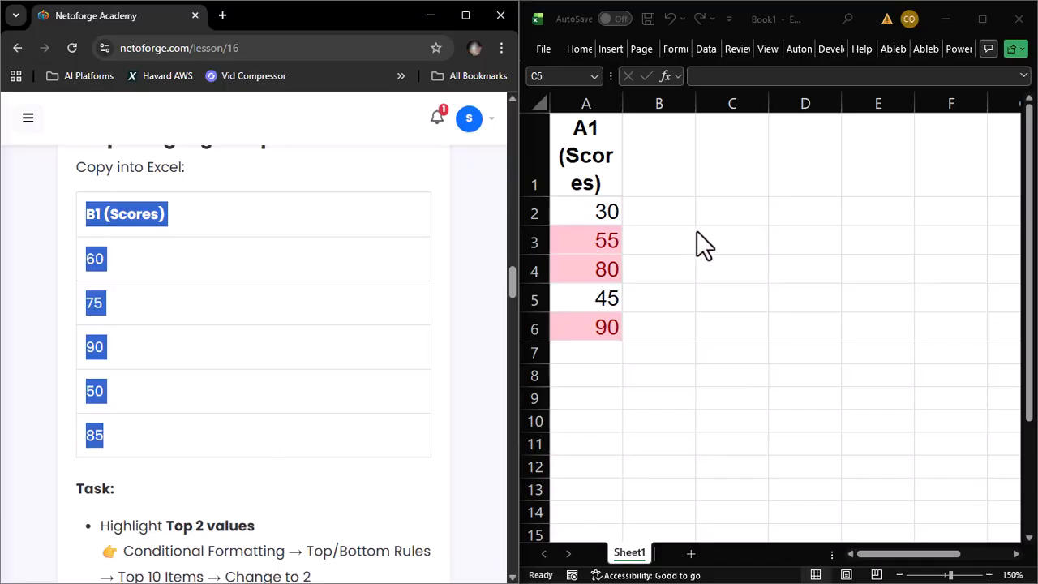
{"action": "left_click", "coordinate": [674, 151]}
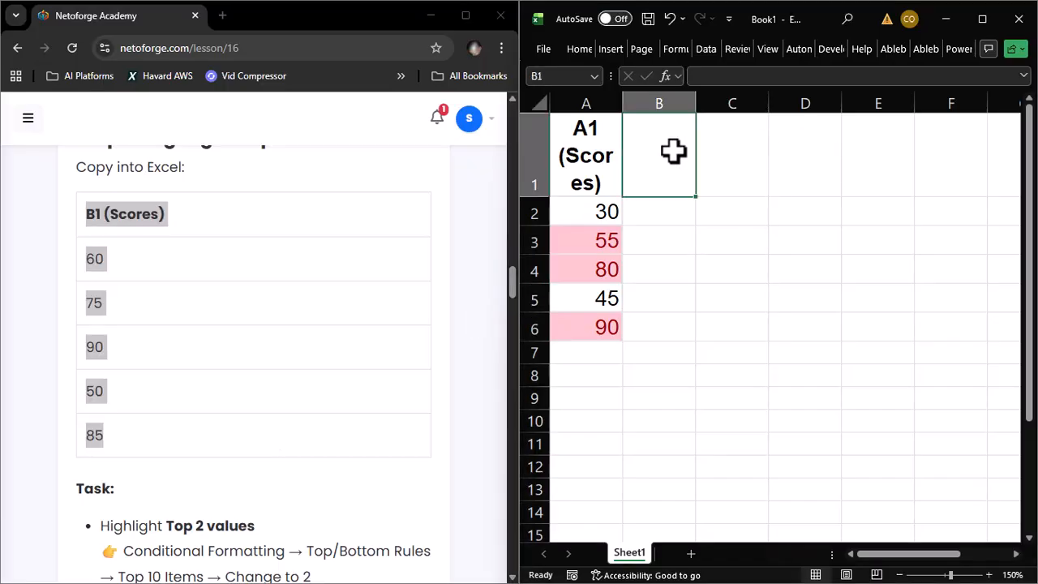
{"action": "key", "text": "ctrl+v"}
{"action": "scroll", "coordinate": [265, 322], "scroll_direction": "down", "scroll_amount": 1}
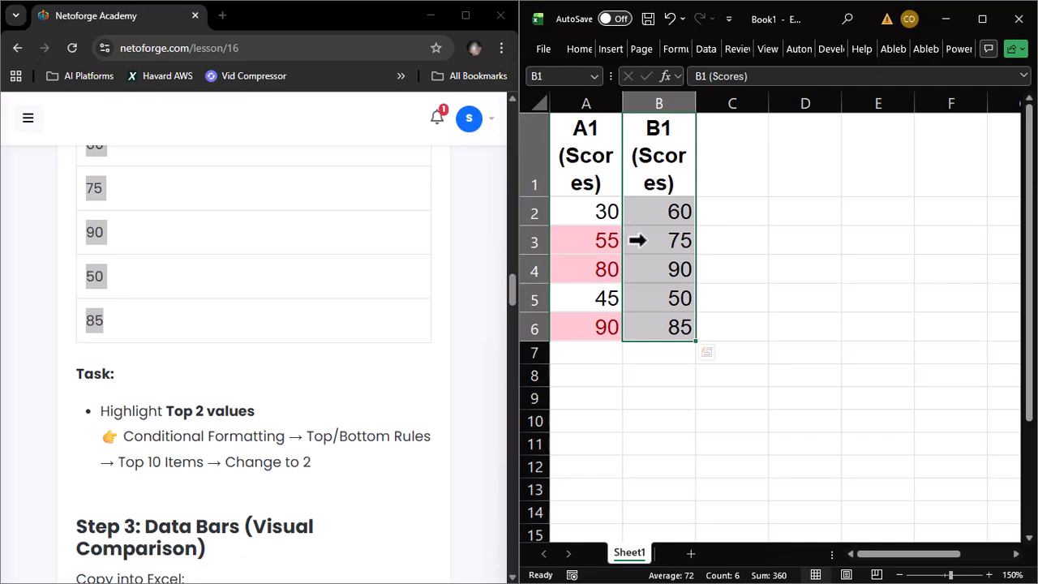
Step: Maximize the workbook and highlight the top 2 items in B2:B6 with Light Red Fill with Dark Red Text
{"action": "left_click", "coordinate": [983, 19]}
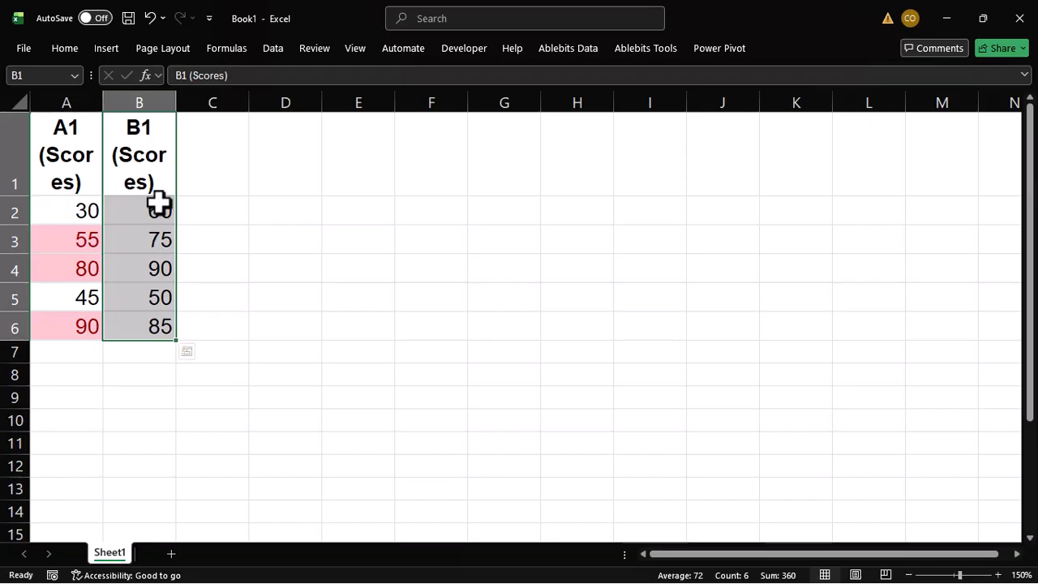
{"action": "left_click_drag", "start_coordinate": [157, 204], "coordinate": [160, 322]}
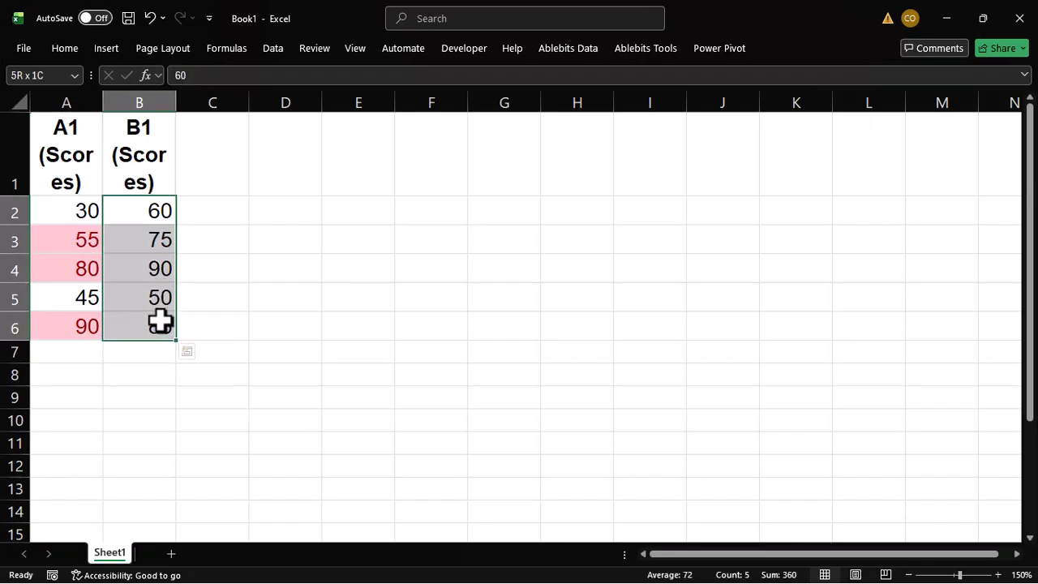
{"action": "left_click", "coordinate": [64, 51]}
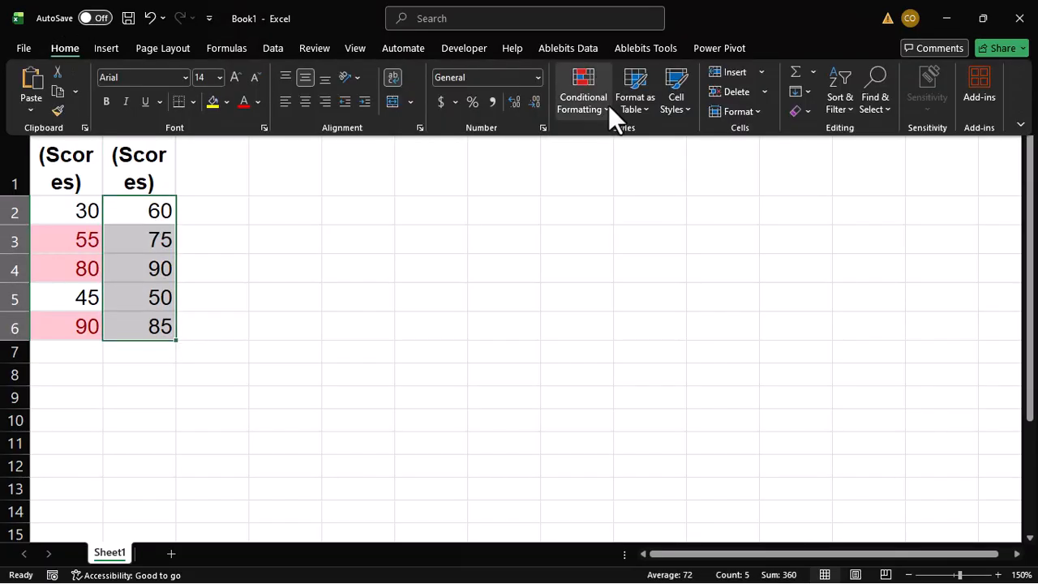
{"action": "left_click", "coordinate": [607, 105]}
{"action": "mouse_move", "coordinate": [657, 174]}
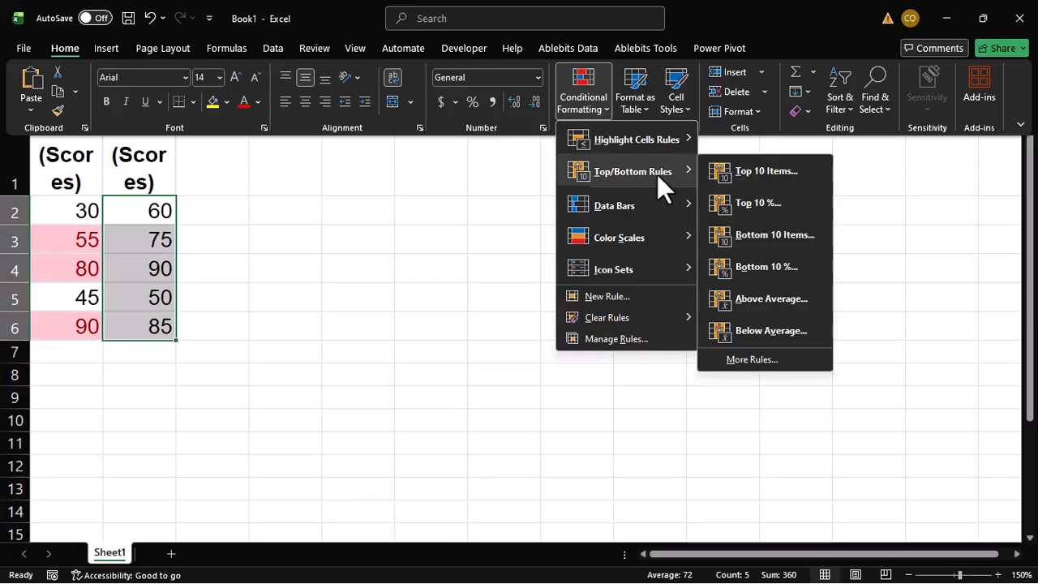
{"action": "left_click", "coordinate": [767, 172]}
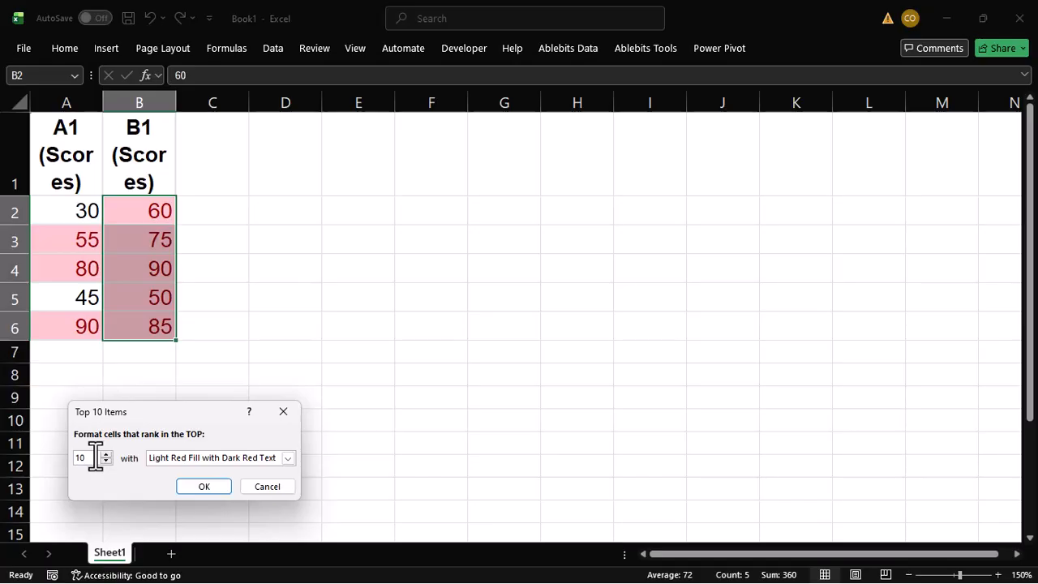
{"action": "key", "text": "BackSpace"}
{"action": "key", "text": "BackSpace"}
{"action": "type", "text": "2"}
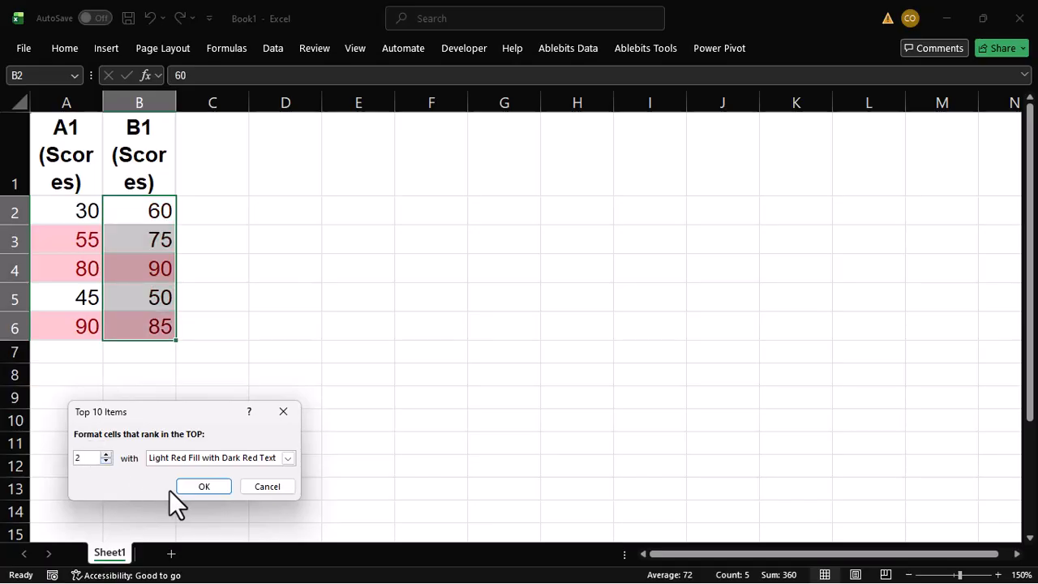
{"action": "left_click", "coordinate": [199, 487]}
{"action": "left_click", "coordinate": [274, 335]}
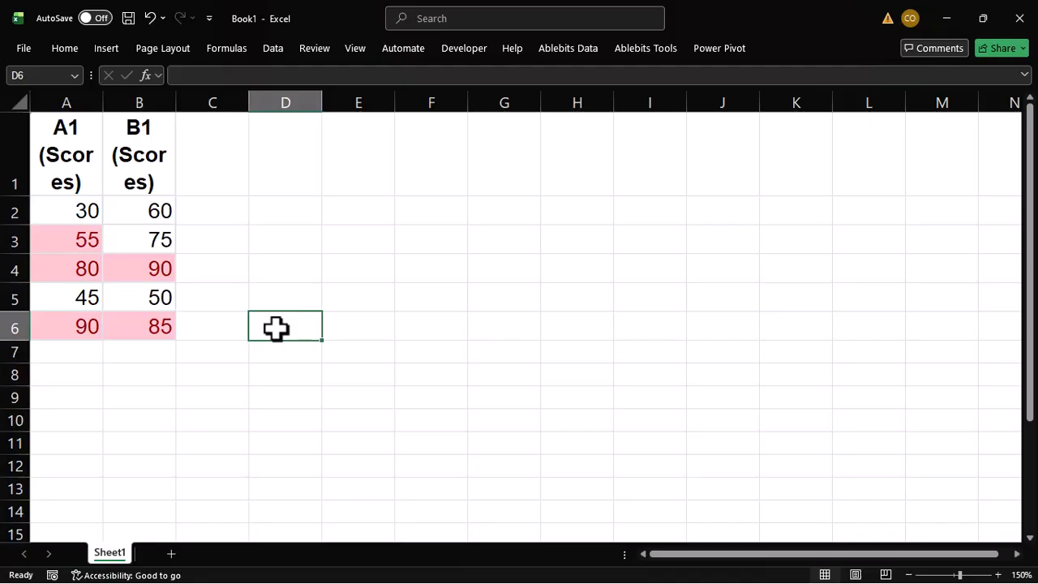
Step: Place the workbook beside the lesson page again, copy the Step 3 Sales table from the lesson and paste it into Excel at C1
{"action": "key", "text": "super+Right"}
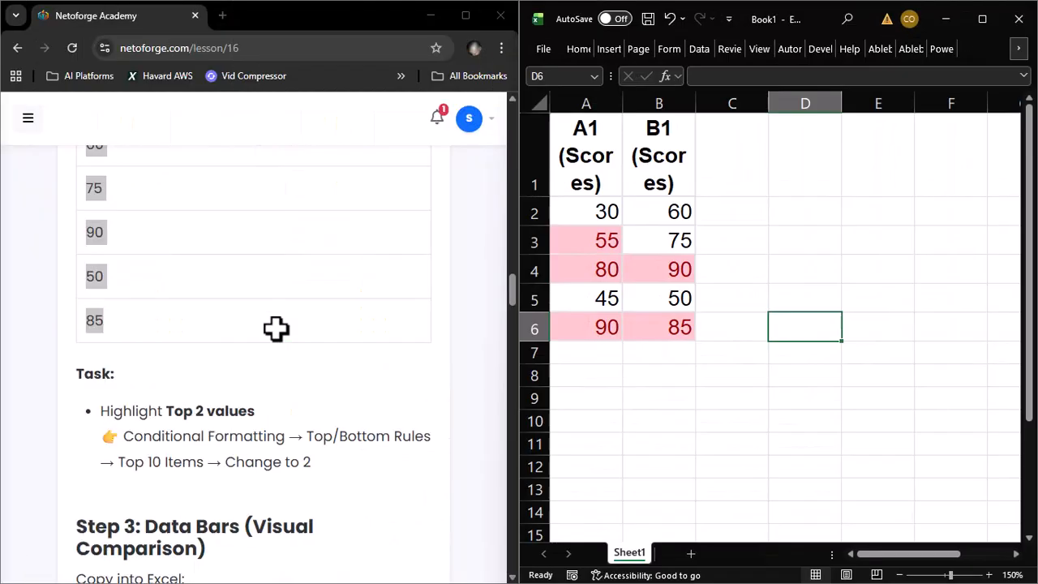
{"action": "left_click", "coordinate": [240, 446]}
{"action": "scroll", "coordinate": [241, 444], "scroll_direction": "down", "scroll_amount": 2}
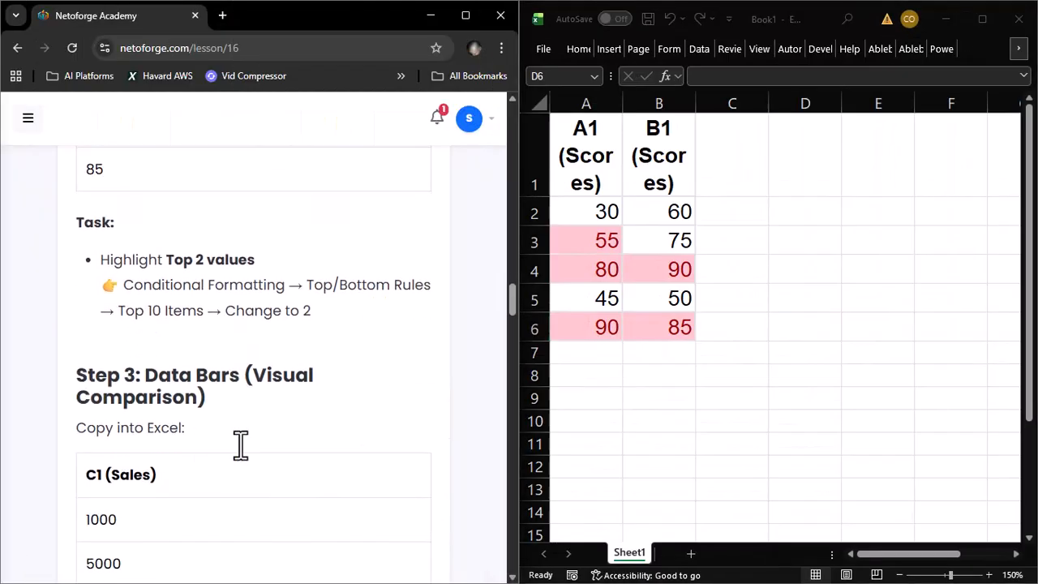
{"action": "scroll", "coordinate": [241, 444], "scroll_direction": "down", "scroll_amount": 1}
{"action": "scroll", "coordinate": [241, 444], "scroll_direction": "down", "scroll_amount": 1}
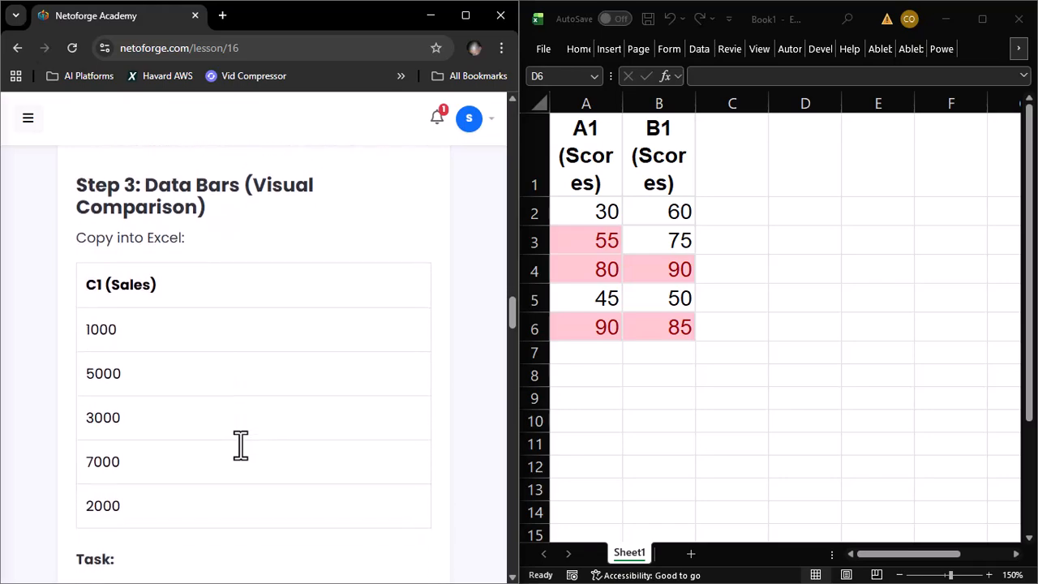
{"action": "scroll", "coordinate": [241, 444], "scroll_direction": "down", "scroll_amount": 1}
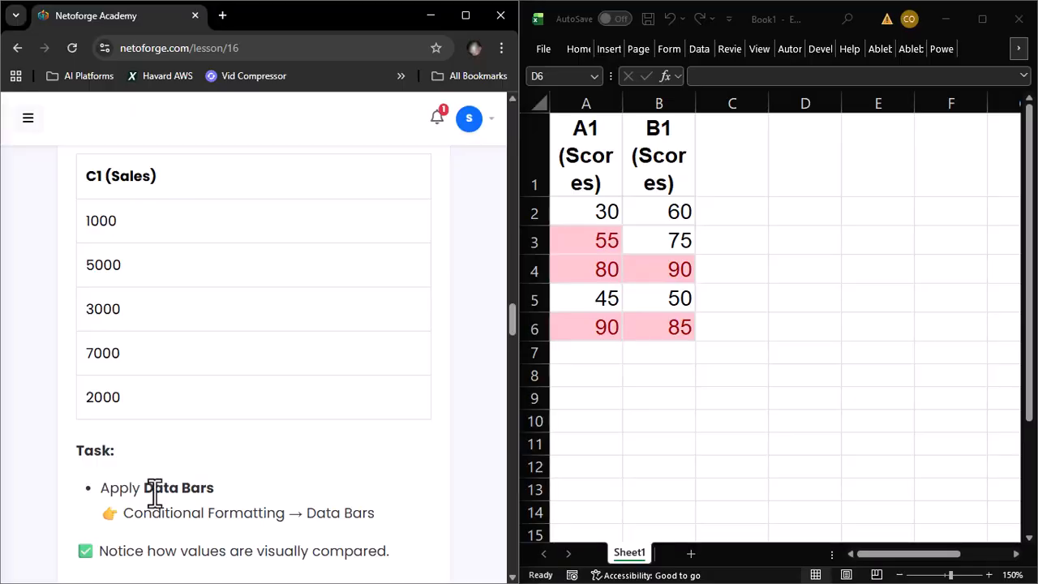
{"action": "scroll", "coordinate": [343, 511], "scroll_direction": "up", "scroll_amount": 1}
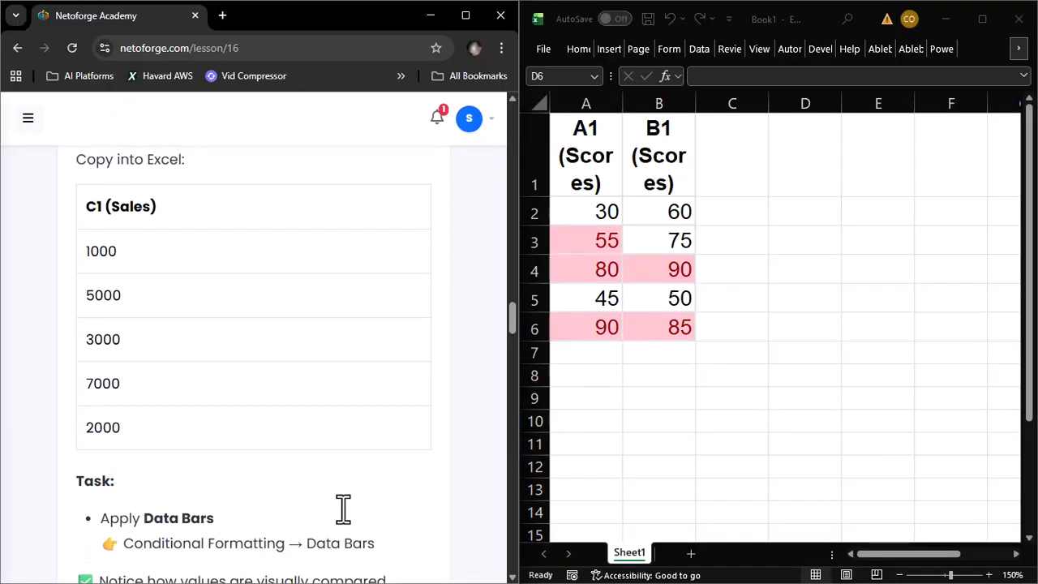
{"action": "left_click_drag", "start_coordinate": [70, 230], "coordinate": [286, 461]}
{"action": "key", "text": "ctrl+c"}
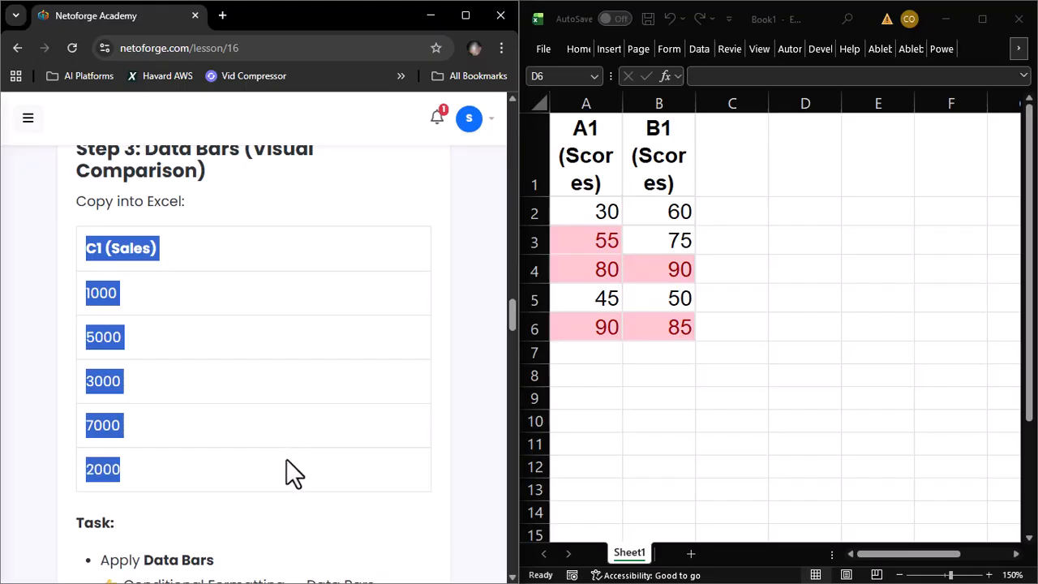
{"action": "left_click", "coordinate": [825, 189]}
{"action": "left_click", "coordinate": [746, 168]}
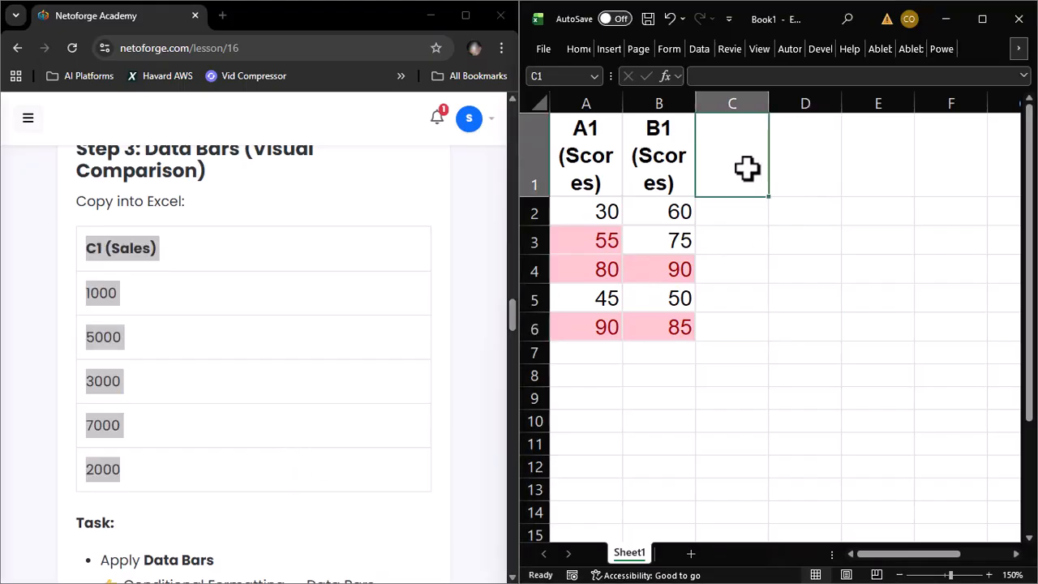
{"action": "key", "text": "ctrl+v"}
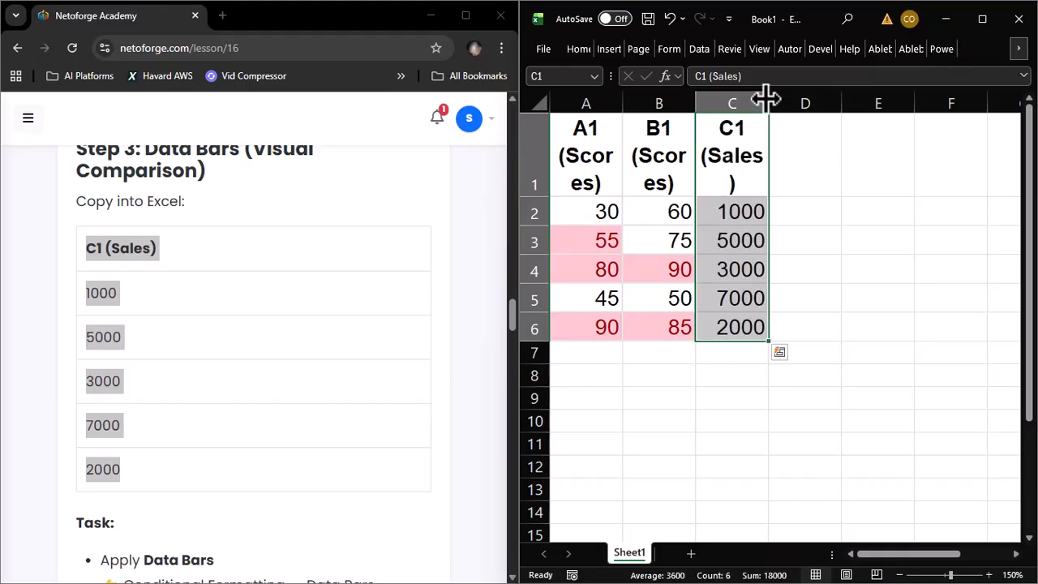
Step: Maximize the workbook and apply green gradient-fill data bars to the sales values in C2:C6
{"action": "left_click", "coordinate": [980, 20]}
{"action": "left_click", "coordinate": [216, 211]}
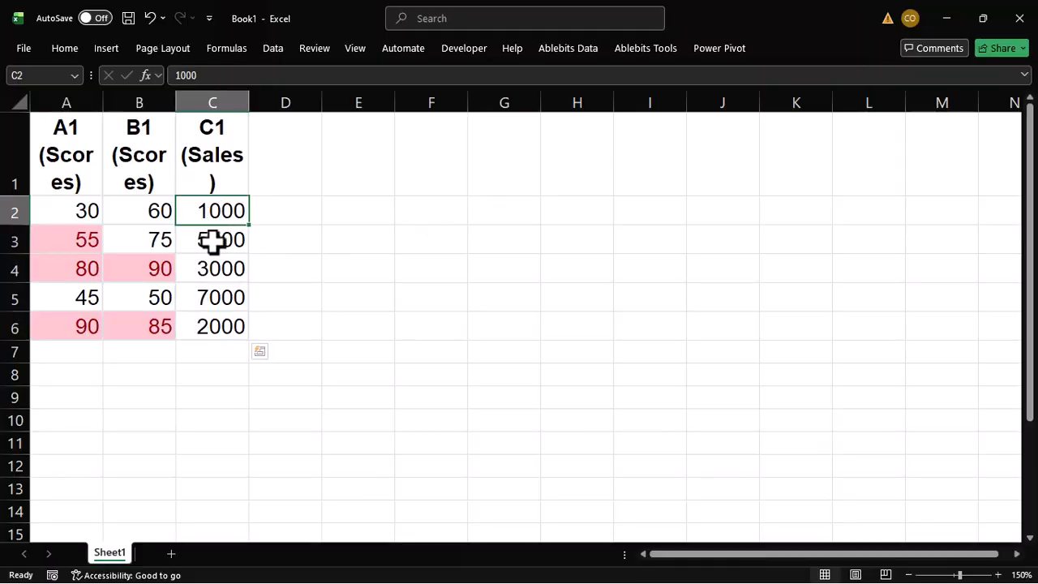
{"action": "left_click_drag", "start_coordinate": [212, 241], "coordinate": [216, 325]}
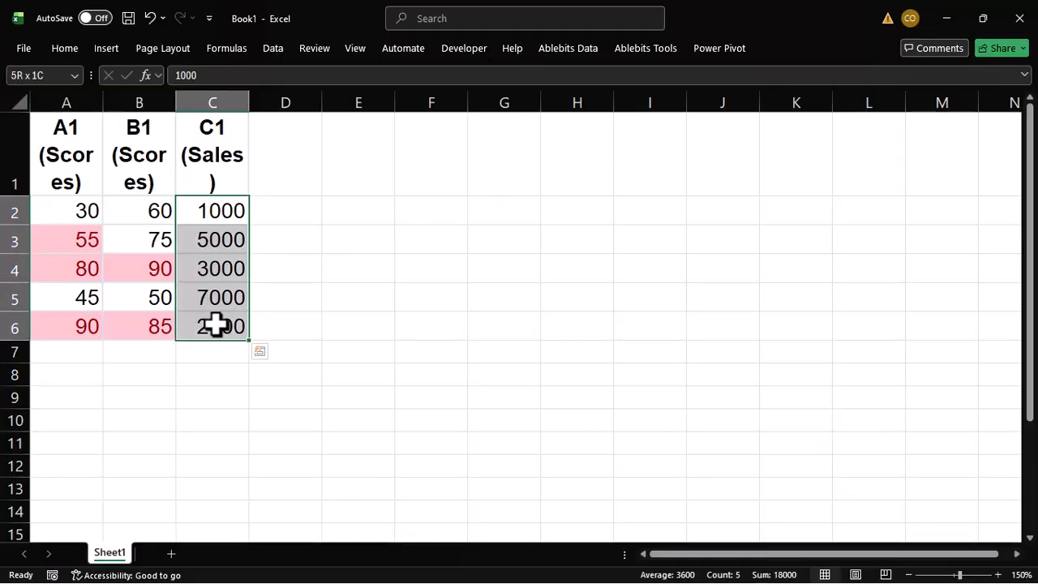
{"action": "left_click", "coordinate": [69, 46]}
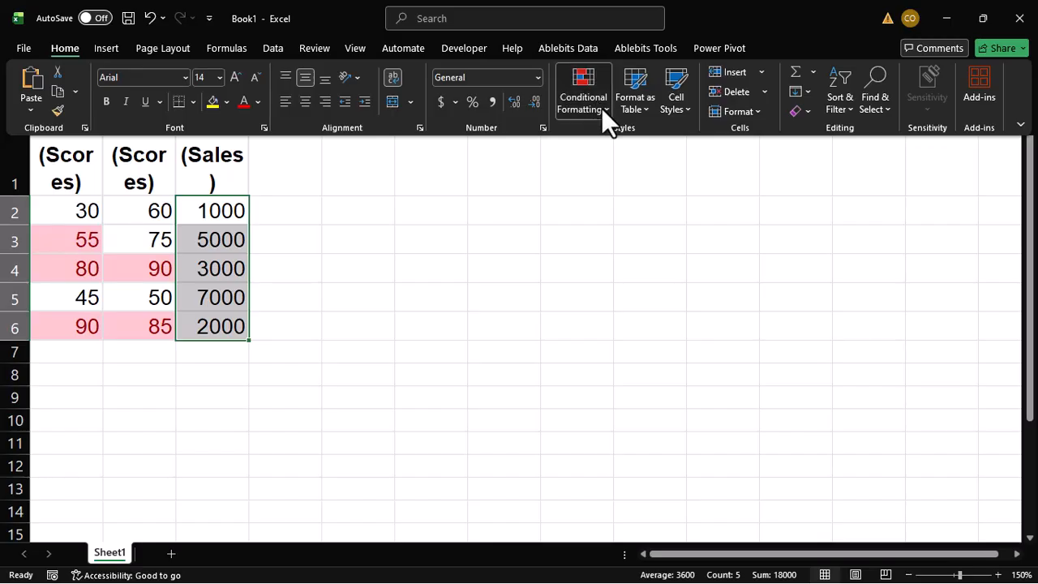
{"action": "left_click", "coordinate": [600, 107]}
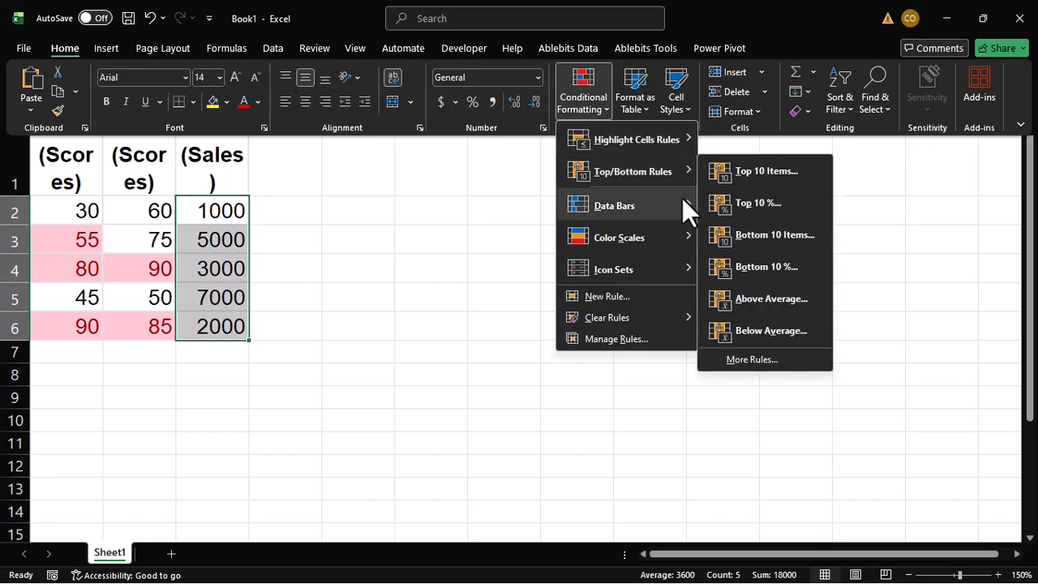
{"action": "mouse_move", "coordinate": [682, 201]}
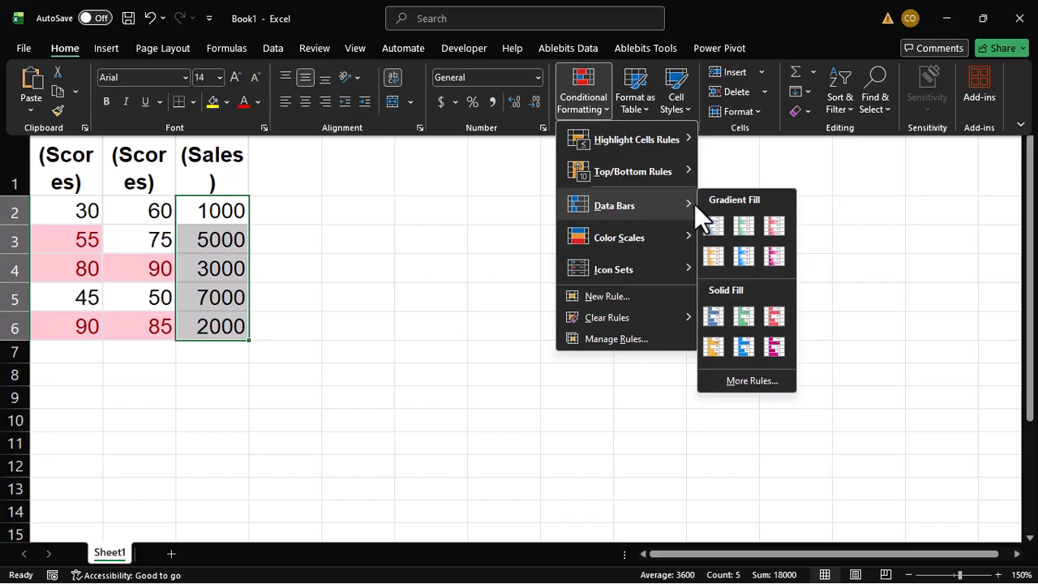
{"action": "left_click", "coordinate": [741, 224]}
{"action": "left_click", "coordinate": [533, 255]}
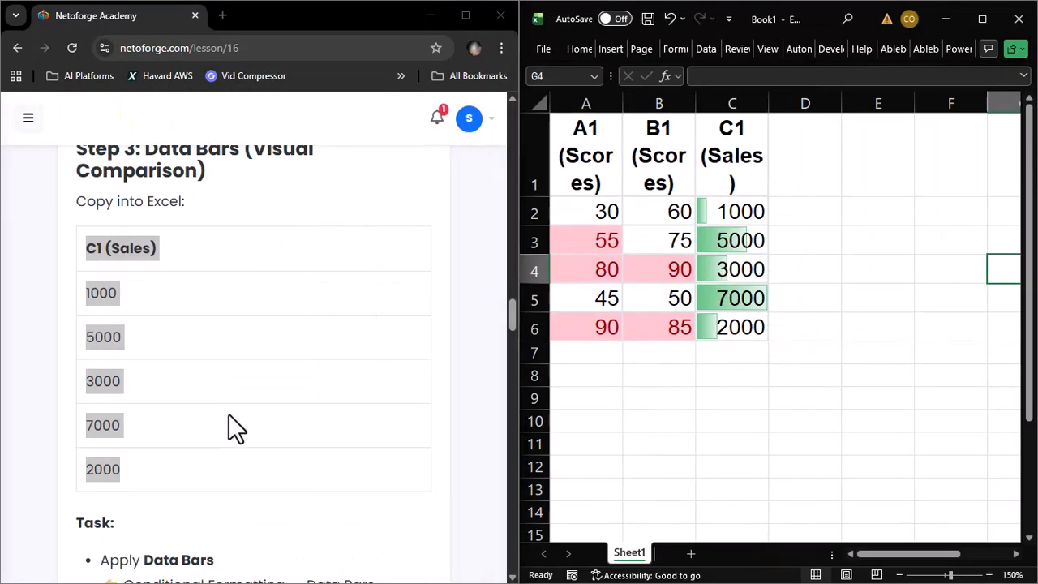
Step: Copy the Step 4 color scales Scores table from the lesson page and paste it into the workbook at D1
{"action": "scroll", "coordinate": [228, 413], "scroll_direction": "down", "scroll_amount": 5}
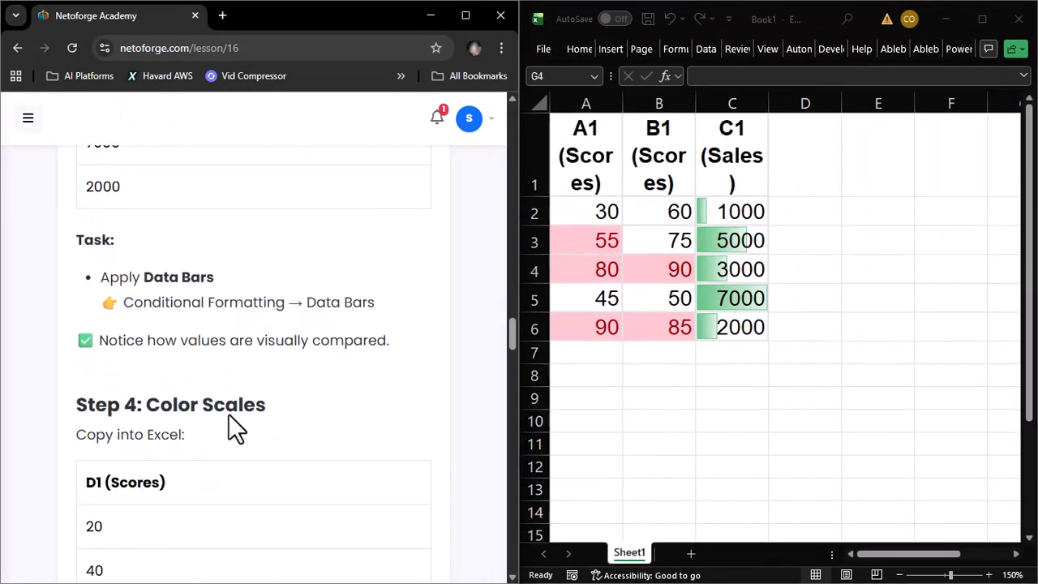
{"action": "scroll", "coordinate": [228, 413], "scroll_direction": "down", "scroll_amount": 2}
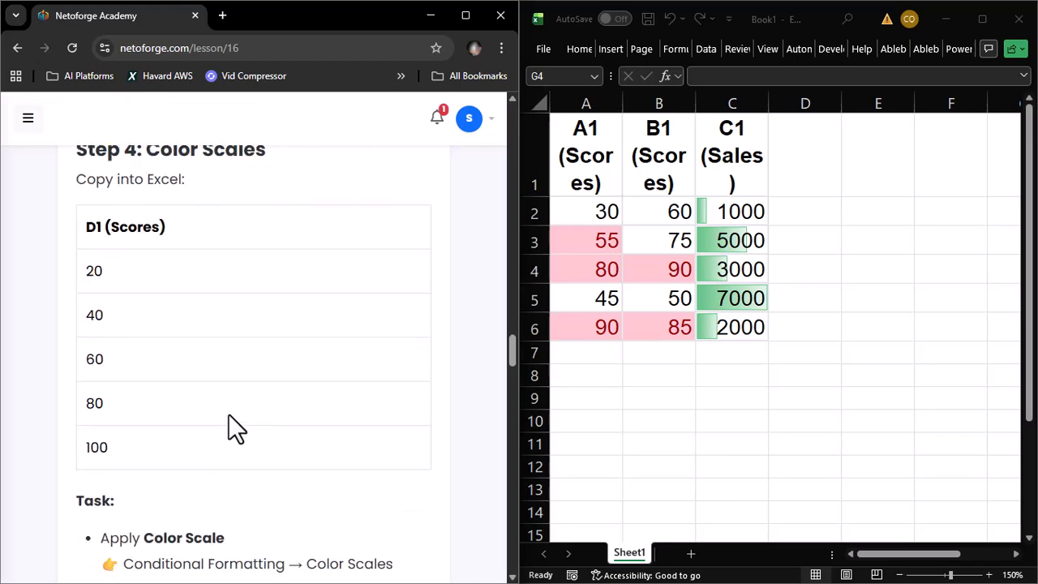
{"action": "scroll", "coordinate": [228, 426], "scroll_direction": "down", "scroll_amount": 1}
{"action": "scroll", "coordinate": [228, 426], "scroll_direction": "up", "scroll_amount": 1}
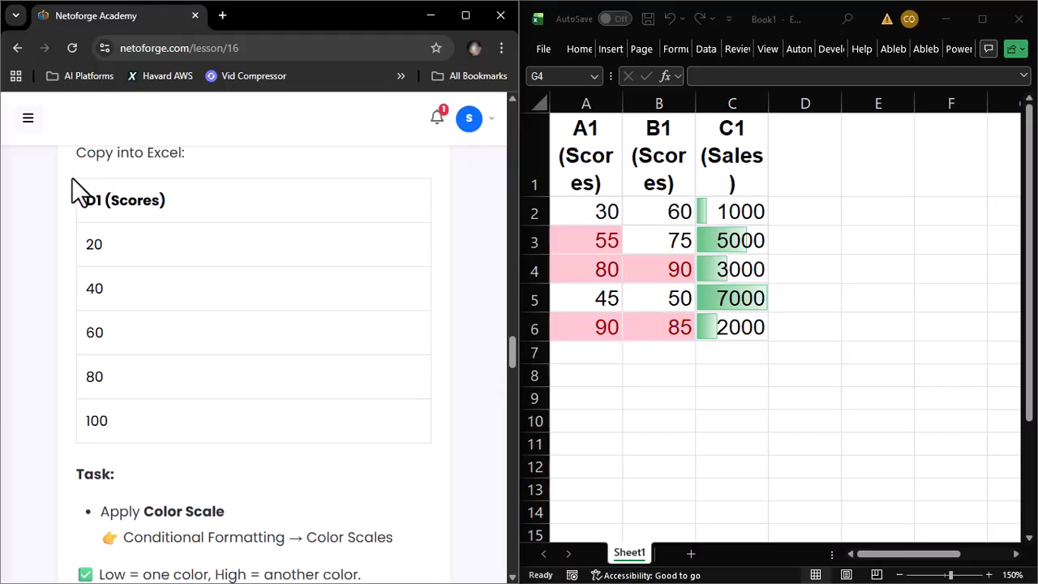
{"action": "left_click_drag", "start_coordinate": [69, 182], "coordinate": [154, 420]}
{"action": "key", "text": "ctrl+c"}
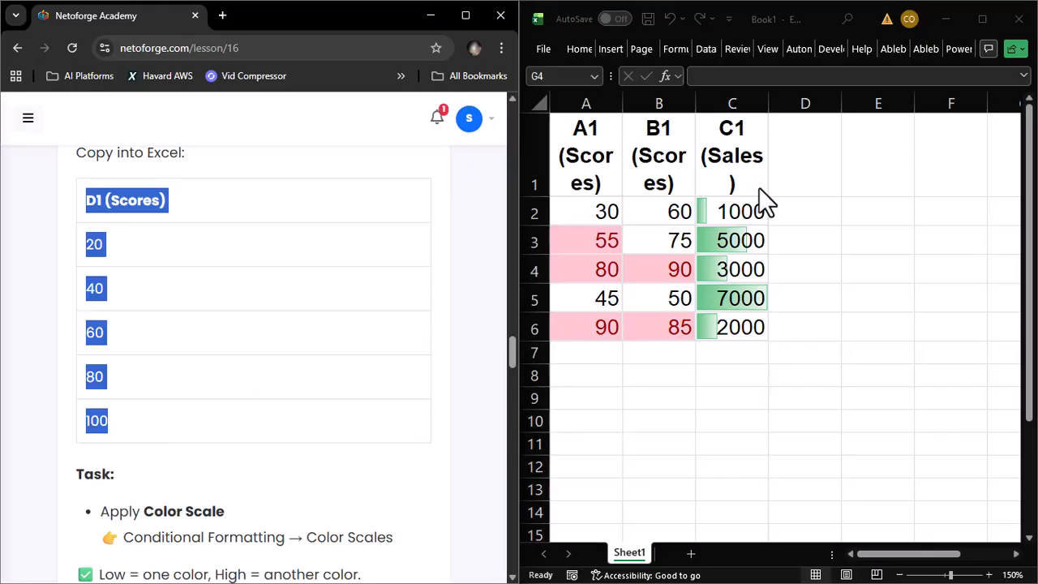
{"action": "left_click", "coordinate": [820, 163]}
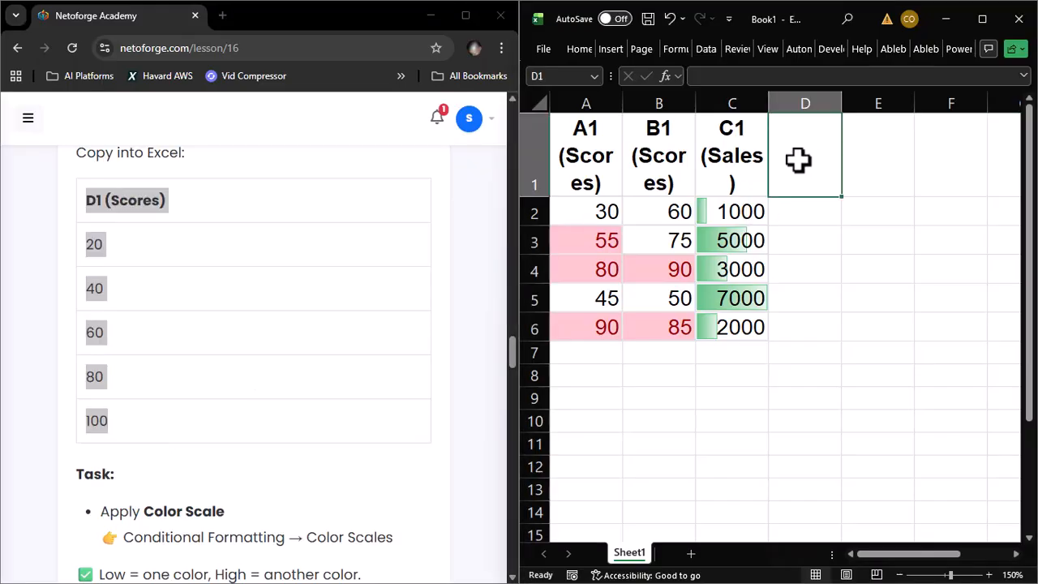
{"action": "key", "text": "ctrl+v"}
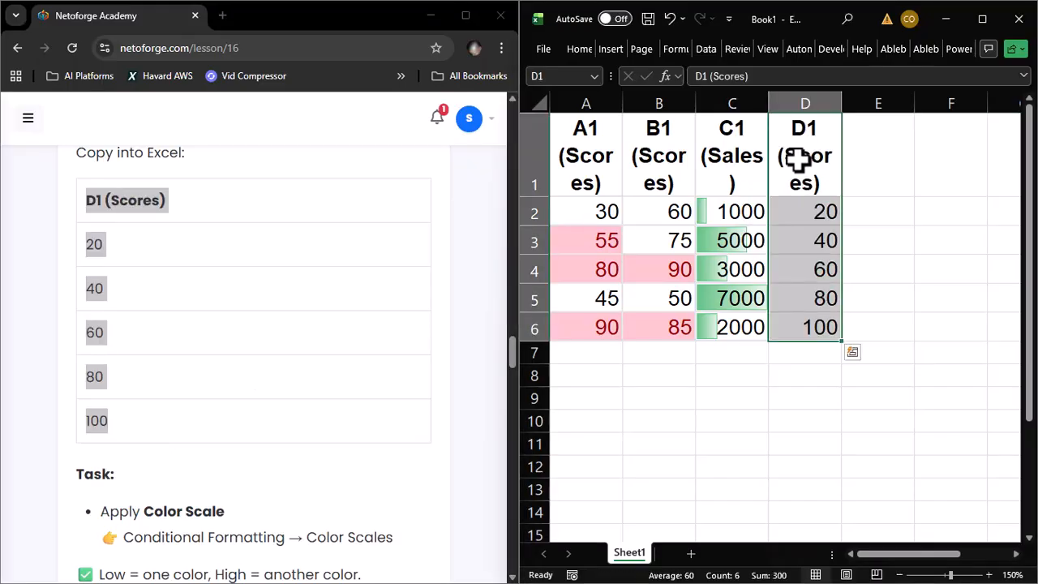
Step: Maximize the workbook and apply the green-yellow-red color scale to the scores in D2:D6
{"action": "left_click", "coordinate": [981, 18]}
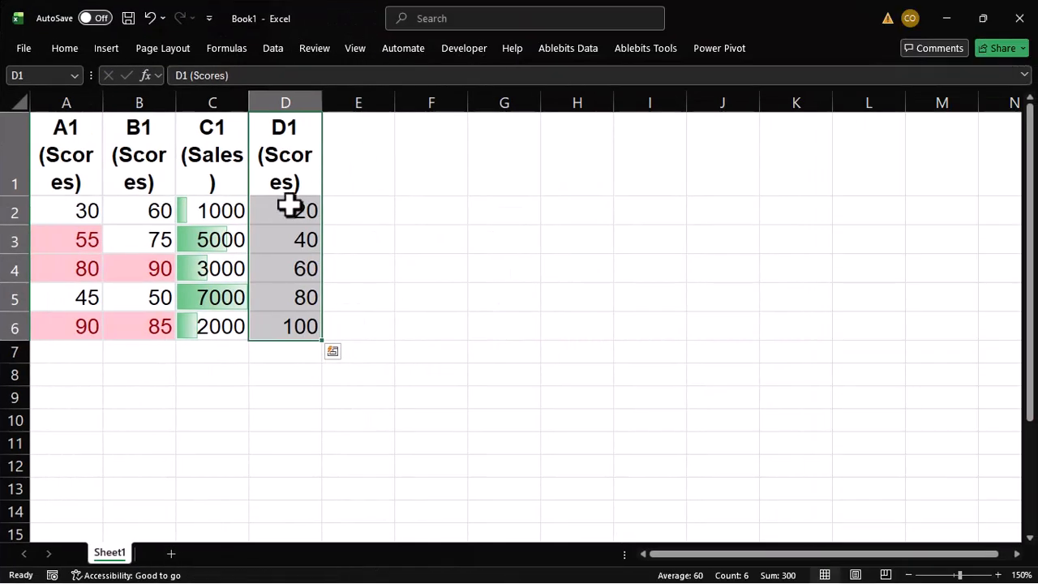
{"action": "left_click_drag", "start_coordinate": [287, 204], "coordinate": [289, 326]}
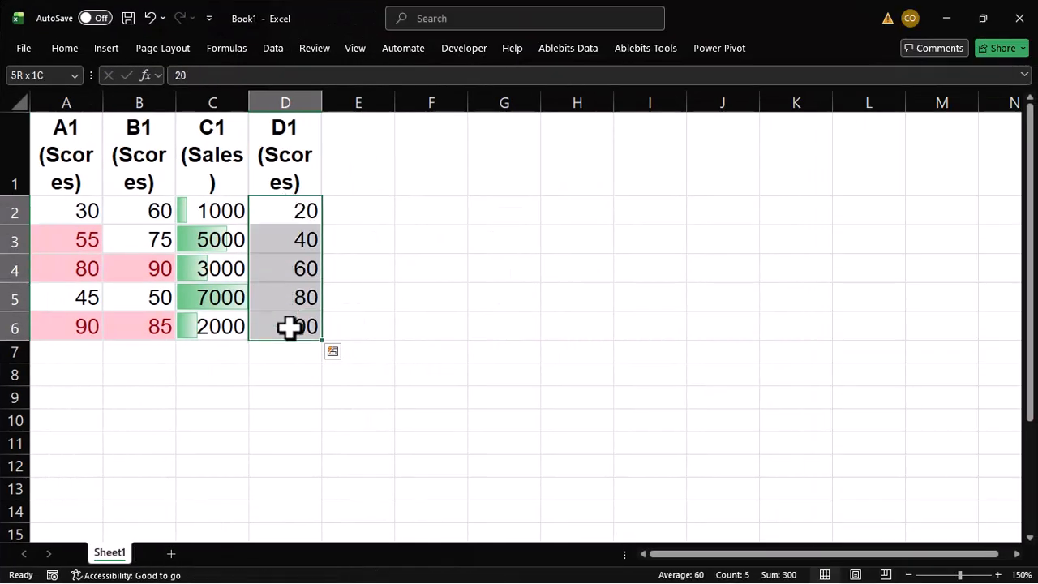
{"action": "left_click", "coordinate": [63, 51]}
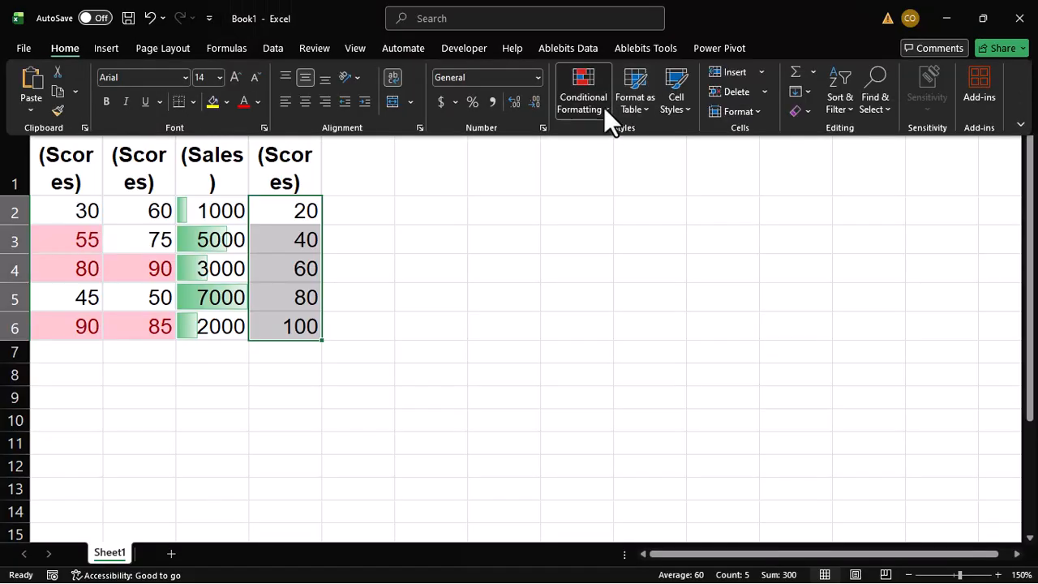
{"action": "left_click", "coordinate": [604, 107]}
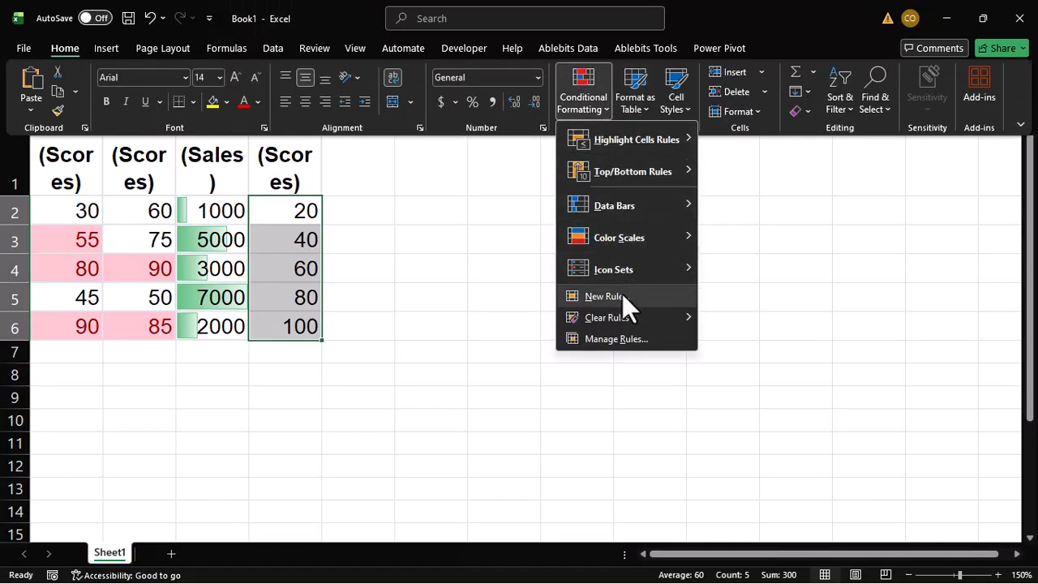
{"action": "mouse_move", "coordinate": [653, 242]}
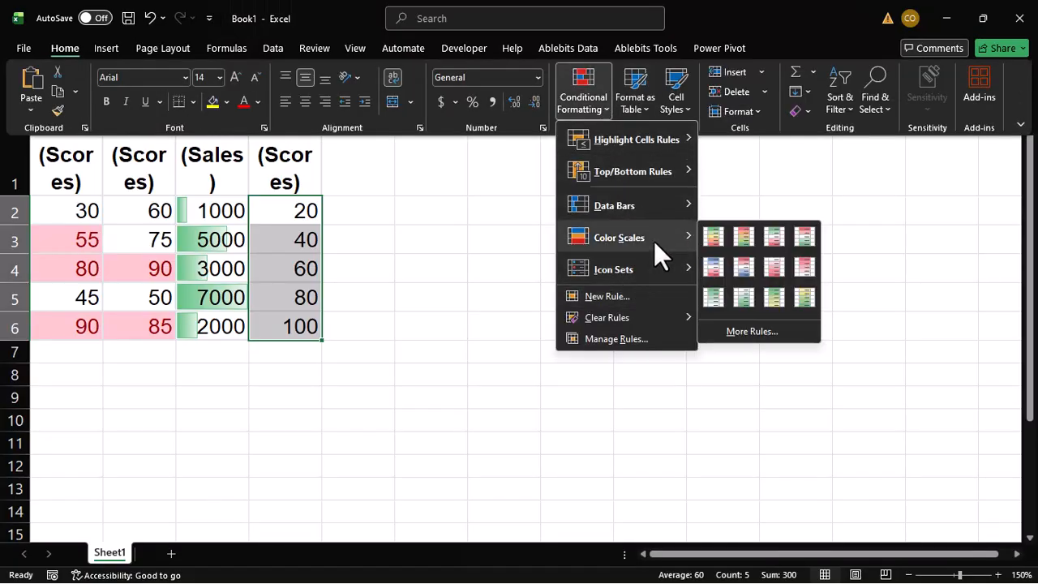
{"action": "left_click", "coordinate": [715, 234]}
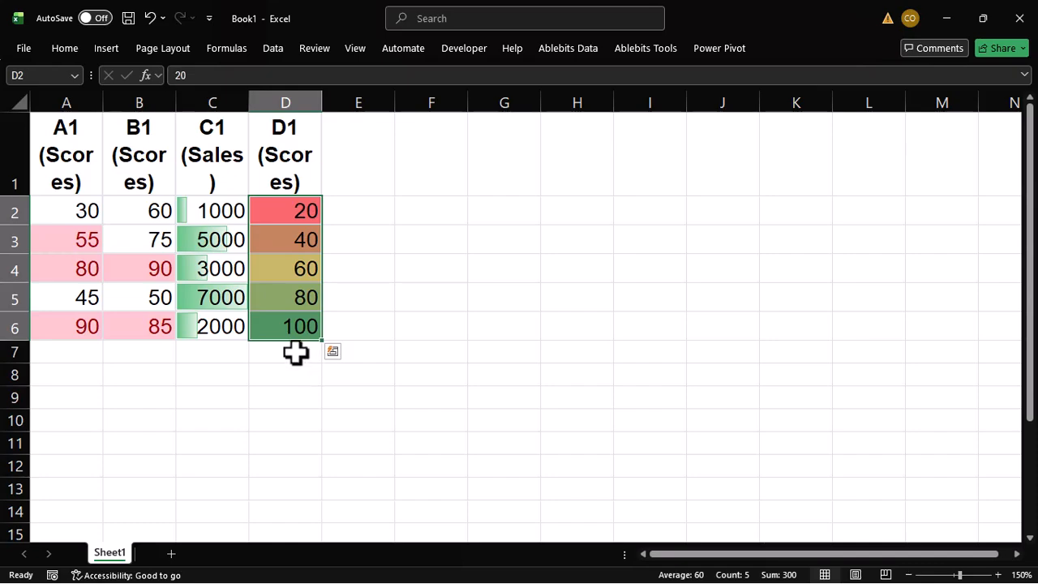
{"action": "left_click", "coordinate": [296, 351]}
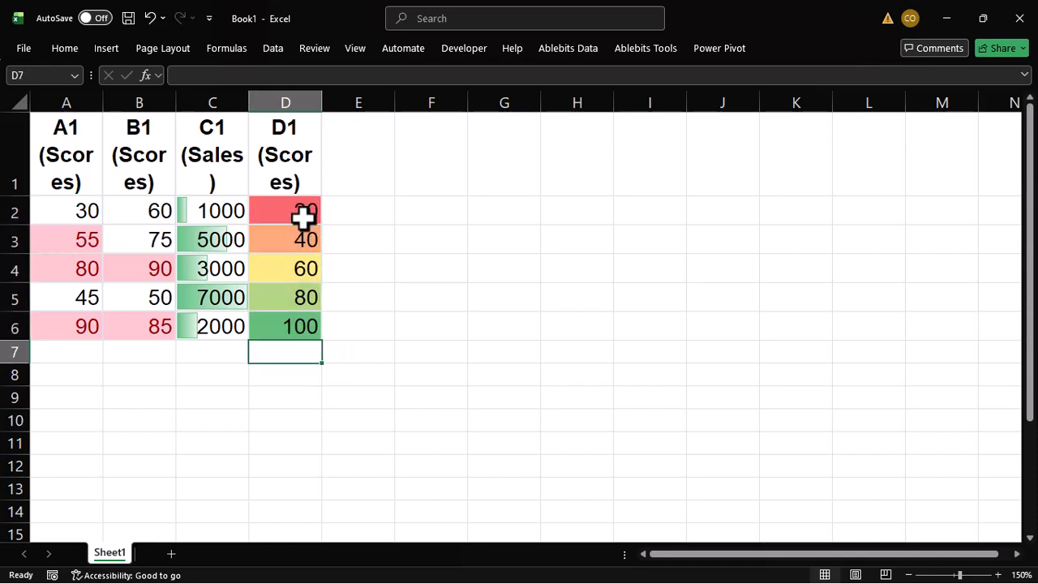
{"action": "left_click", "coordinate": [381, 328]}
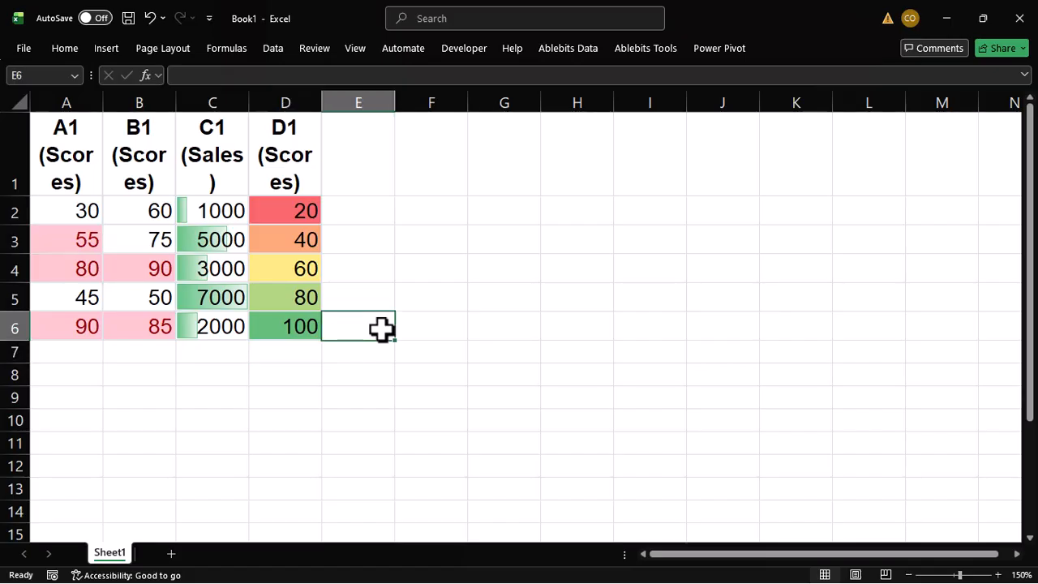
Step: Place the workbook beside the lesson page, copy the Step 5 Performance table from the lesson and paste it into Excel at E1
{"action": "key", "text": "super+Right"}
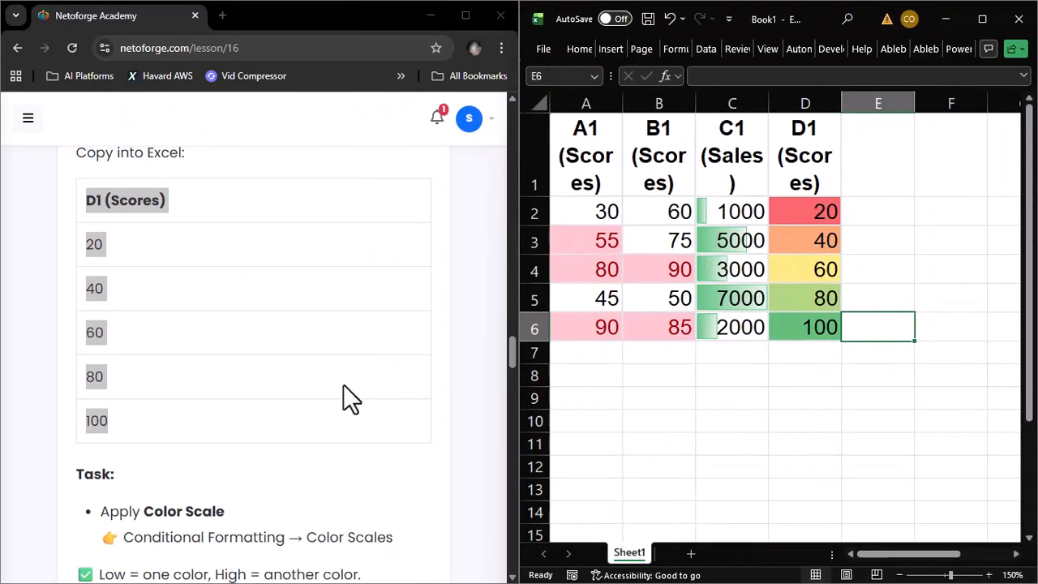
{"action": "left_click", "coordinate": [331, 421]}
{"action": "scroll", "coordinate": [331, 421], "scroll_direction": "down", "scroll_amount": 2}
{"action": "scroll", "coordinate": [331, 421], "scroll_direction": "down", "scroll_amount": 2}
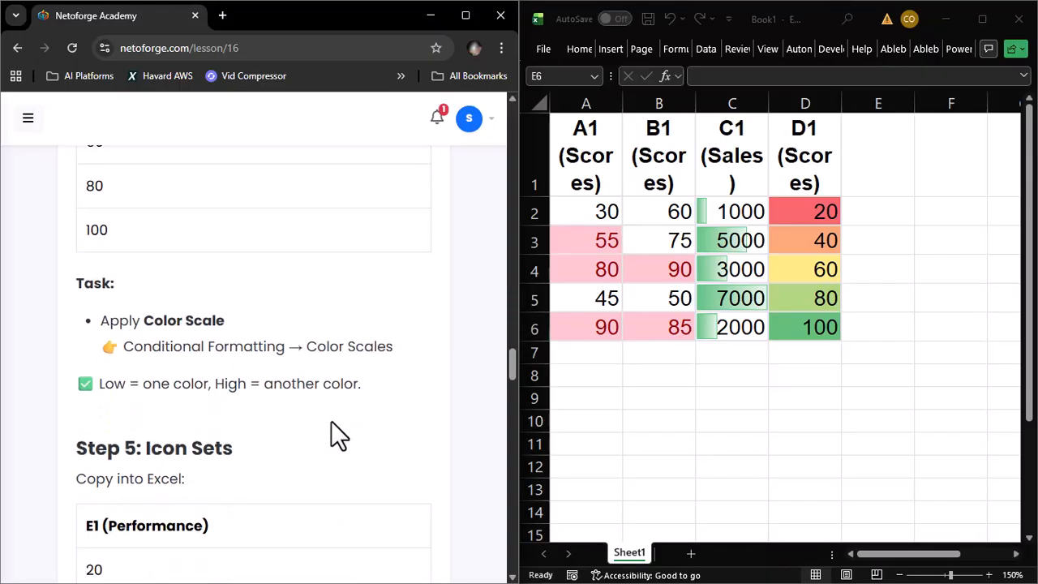
{"action": "scroll", "coordinate": [331, 421], "scroll_direction": "down", "scroll_amount": 4}
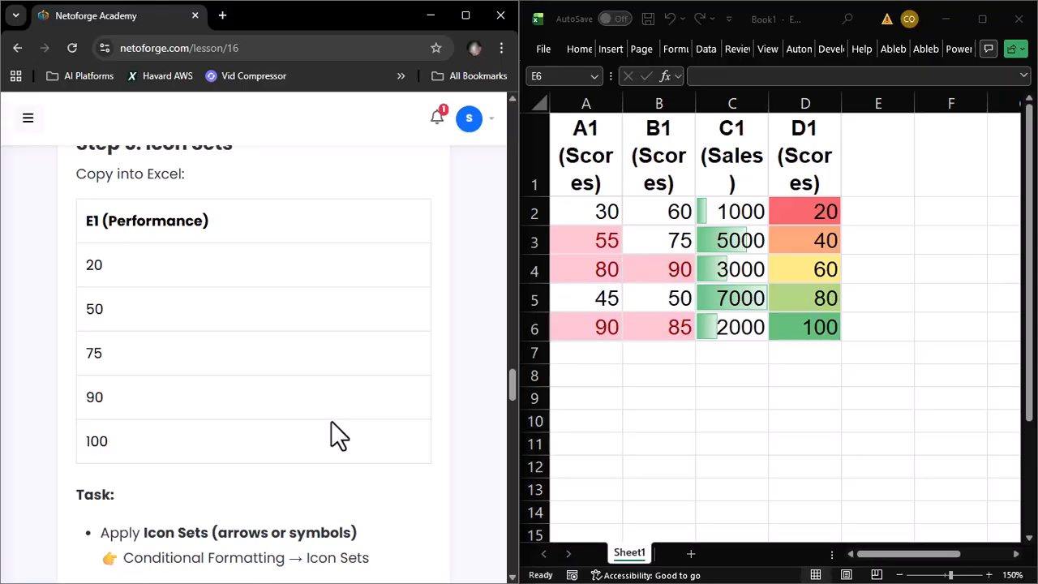
{"action": "scroll", "coordinate": [331, 421], "scroll_direction": "down", "scroll_amount": 3}
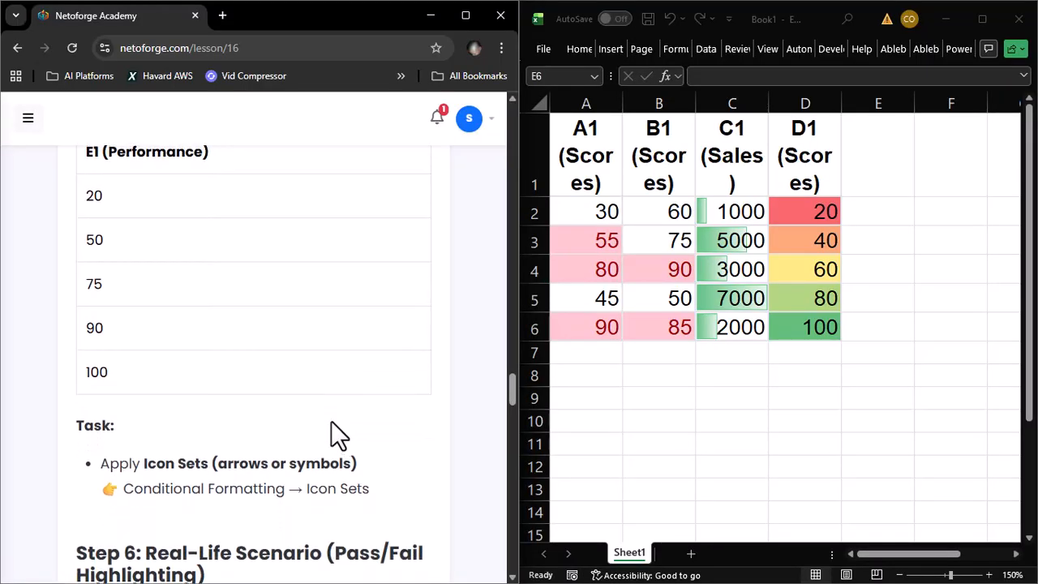
{"action": "scroll", "coordinate": [330, 421], "scroll_direction": "up", "scroll_amount": 2}
{"action": "scroll", "coordinate": [330, 421], "scroll_direction": "up", "scroll_amount": 1}
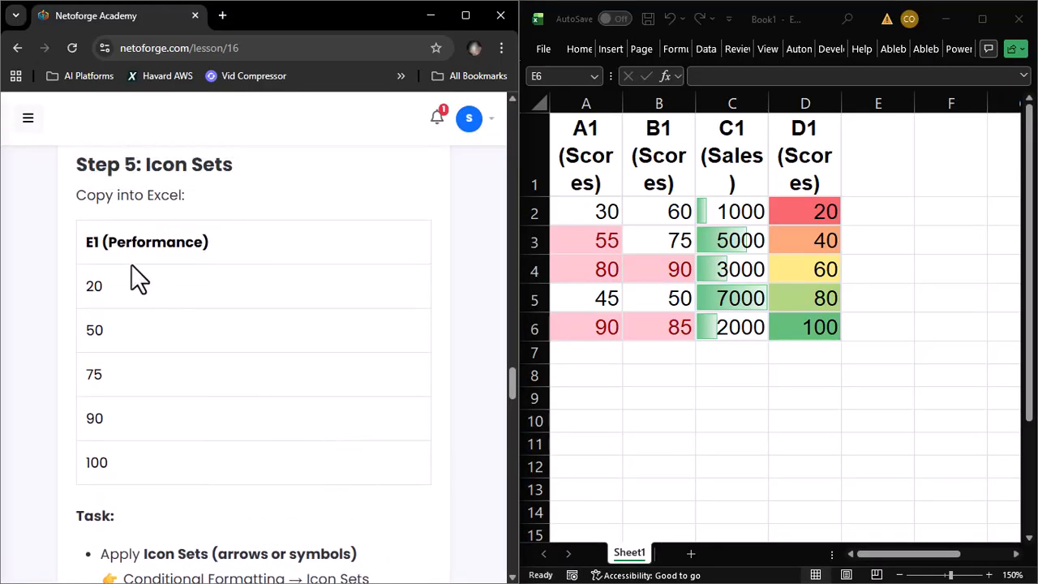
{"action": "left_click_drag", "start_coordinate": [65, 241], "coordinate": [219, 458]}
{"action": "key", "text": "ctrl+c"}
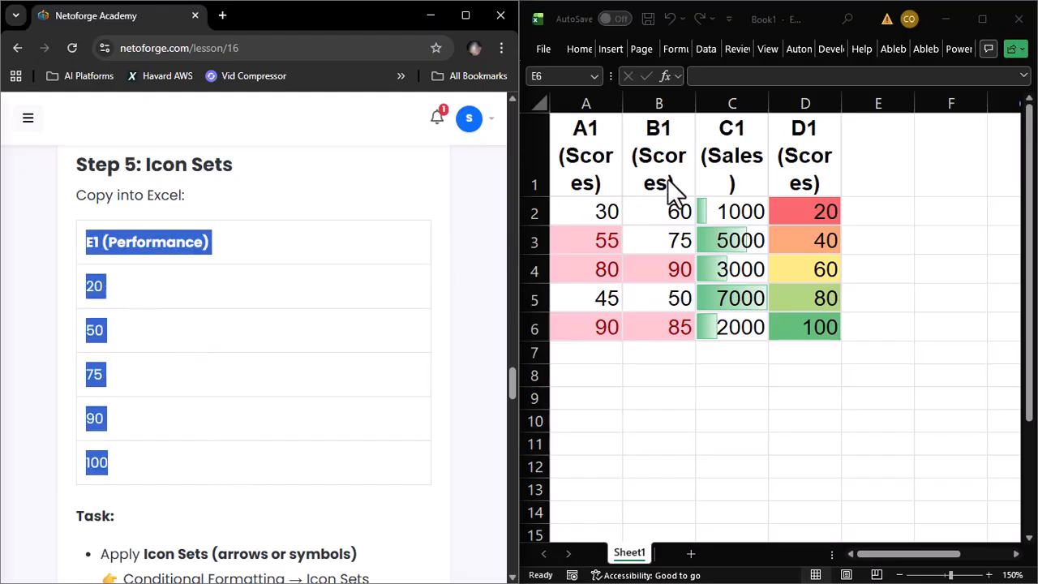
{"action": "left_click", "coordinate": [847, 132]}
{"action": "left_click", "coordinate": [862, 149]}
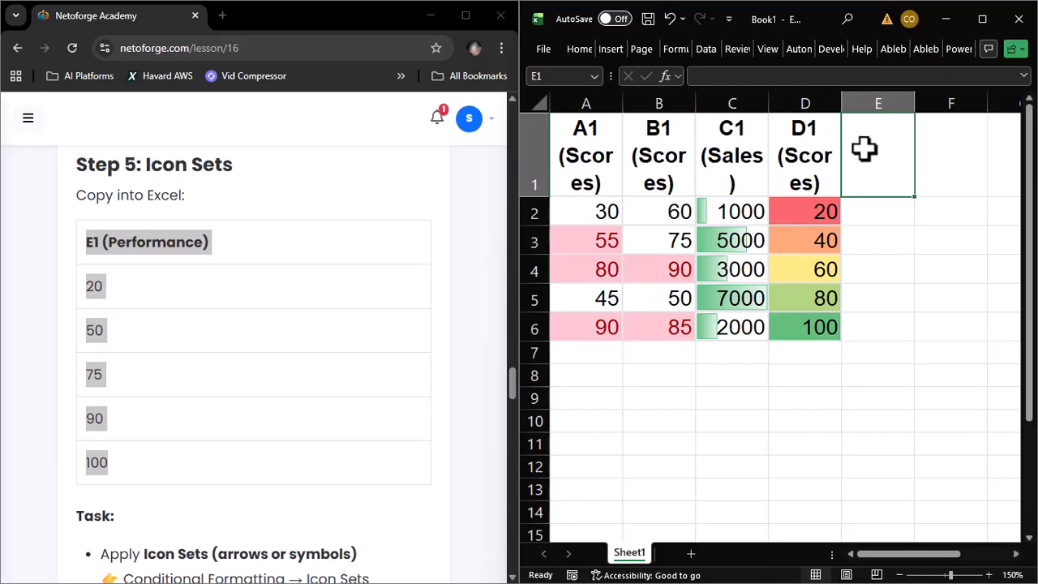
{"action": "key", "text": "ctrl+v"}
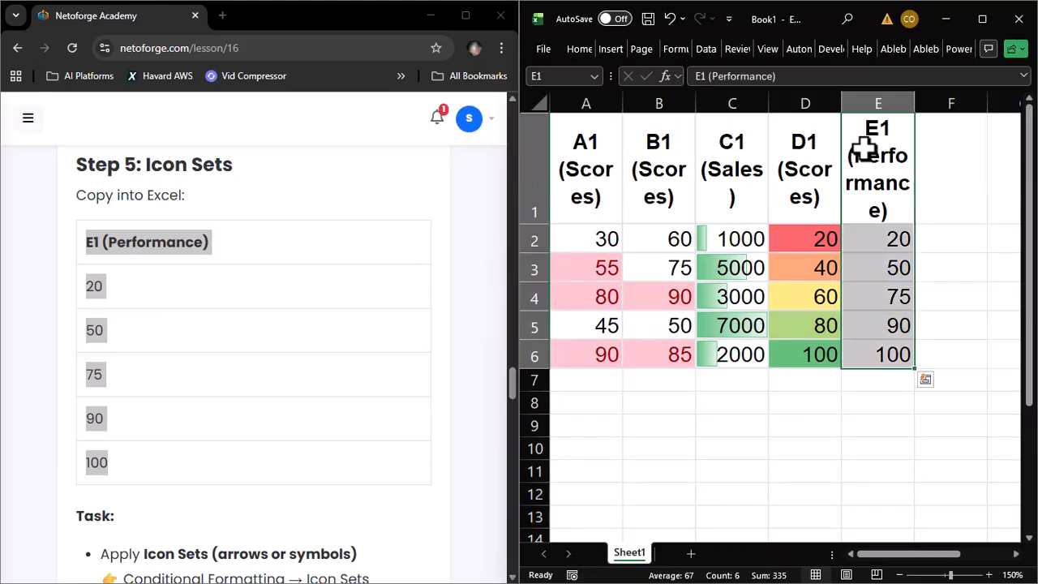
Step: Maximize the workbook and apply the 3 Arrows (Colored) directional icon set to the Performance column, E1:E6
{"action": "left_click", "coordinate": [982, 18]}
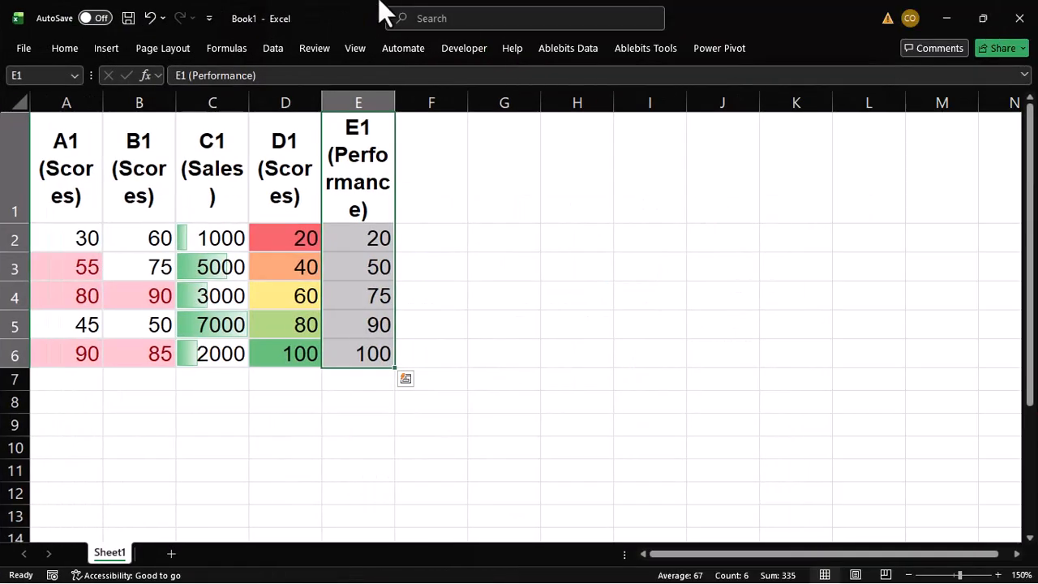
{"action": "left_click", "coordinate": [65, 49]}
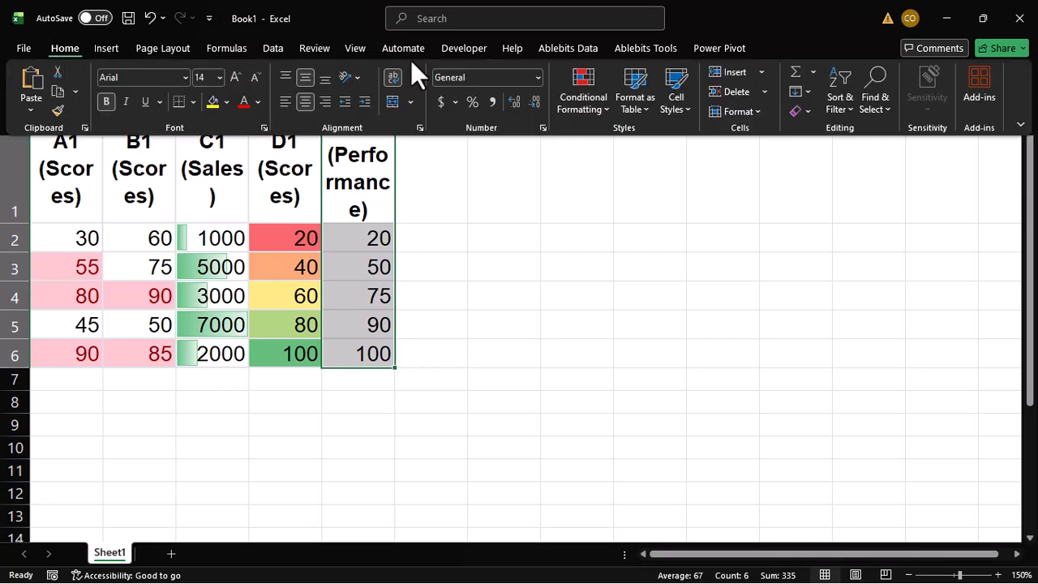
{"action": "left_click", "coordinate": [591, 114]}
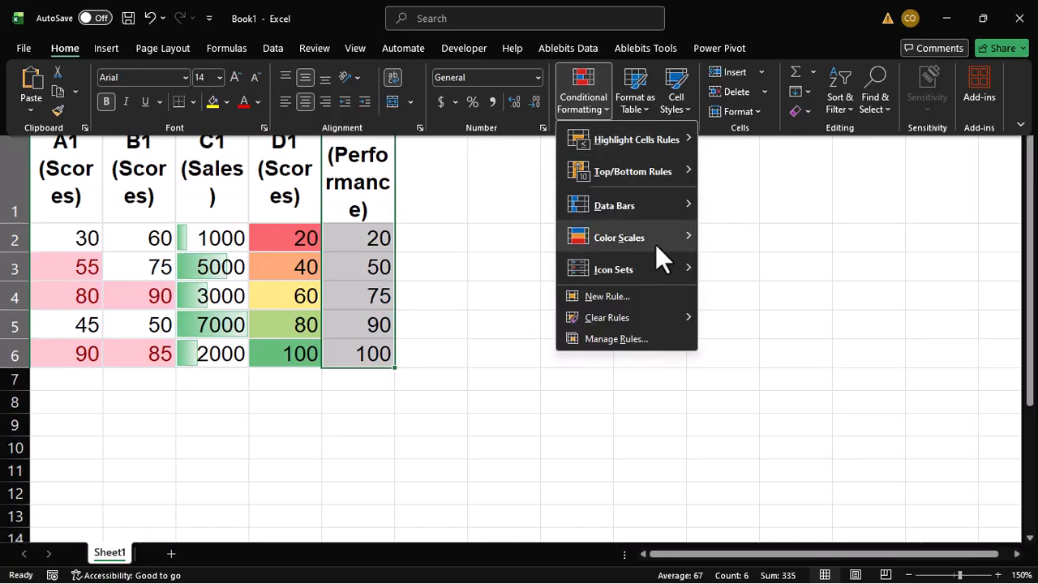
{"action": "mouse_move", "coordinate": [678, 264]}
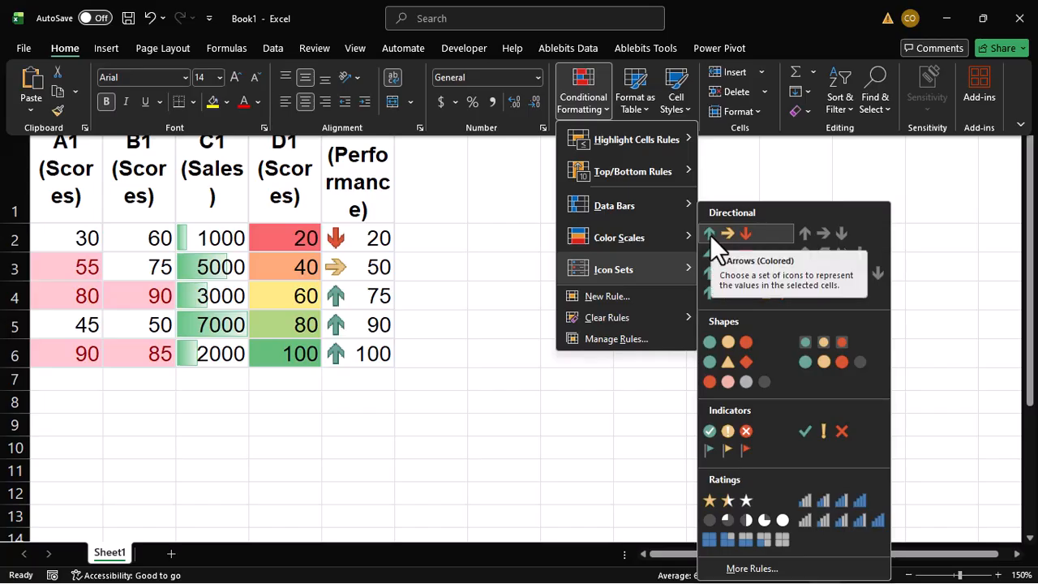
{"action": "left_click", "coordinate": [710, 235]}
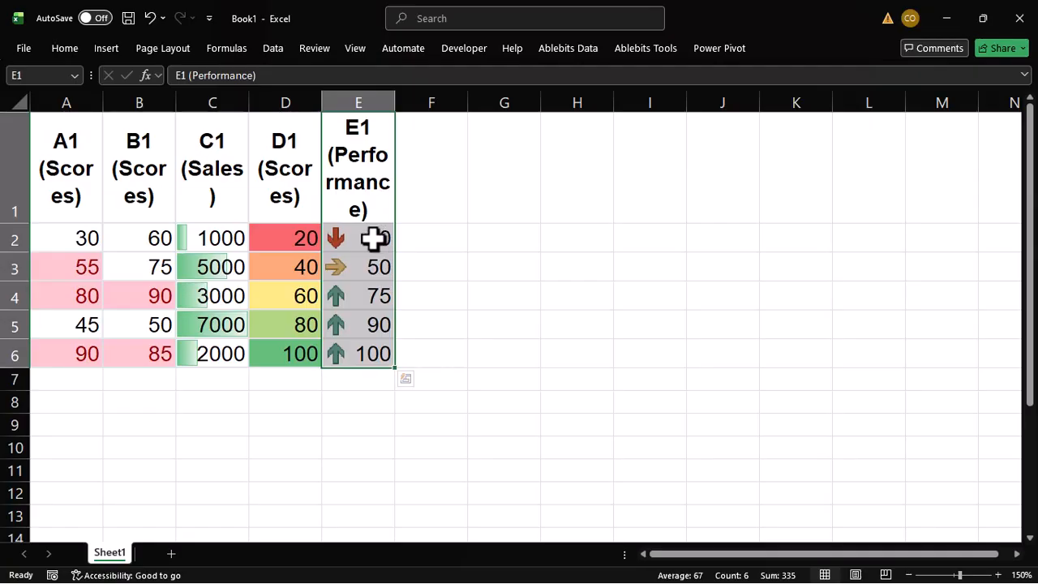
{"action": "left_click", "coordinate": [497, 313]}
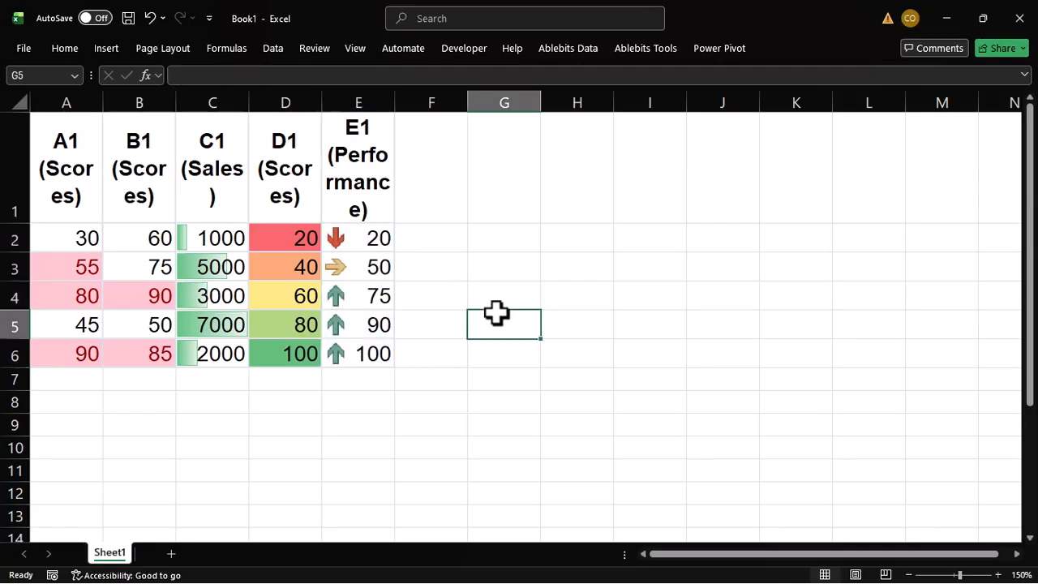
Step: Place the workbook beside the lesson page again and read the Step 6 pass/fail highlighting table and its tasks
{"action": "key", "text": "super+Right"}
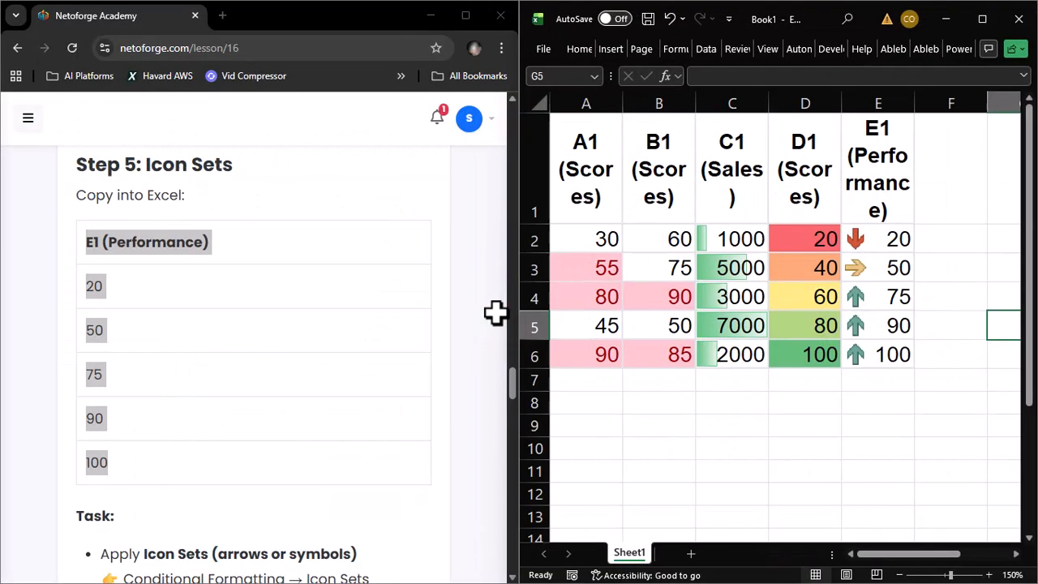
{"action": "scroll", "coordinate": [273, 373], "scroll_direction": "down", "scroll_amount": 3}
{"action": "scroll", "coordinate": [273, 373], "scroll_direction": "down", "scroll_amount": 4}
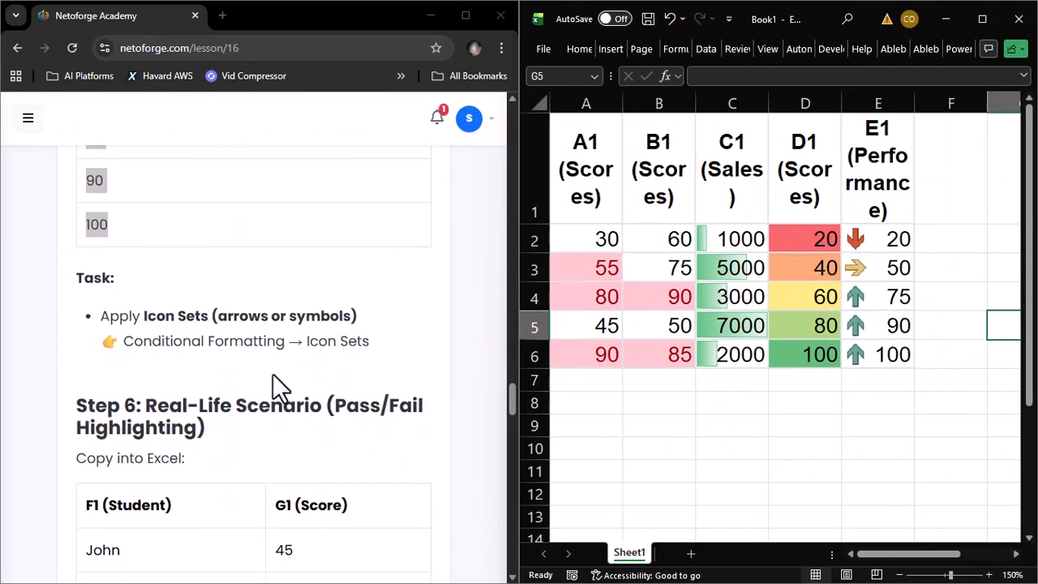
{"action": "scroll", "coordinate": [273, 373], "scroll_direction": "down", "scroll_amount": 2}
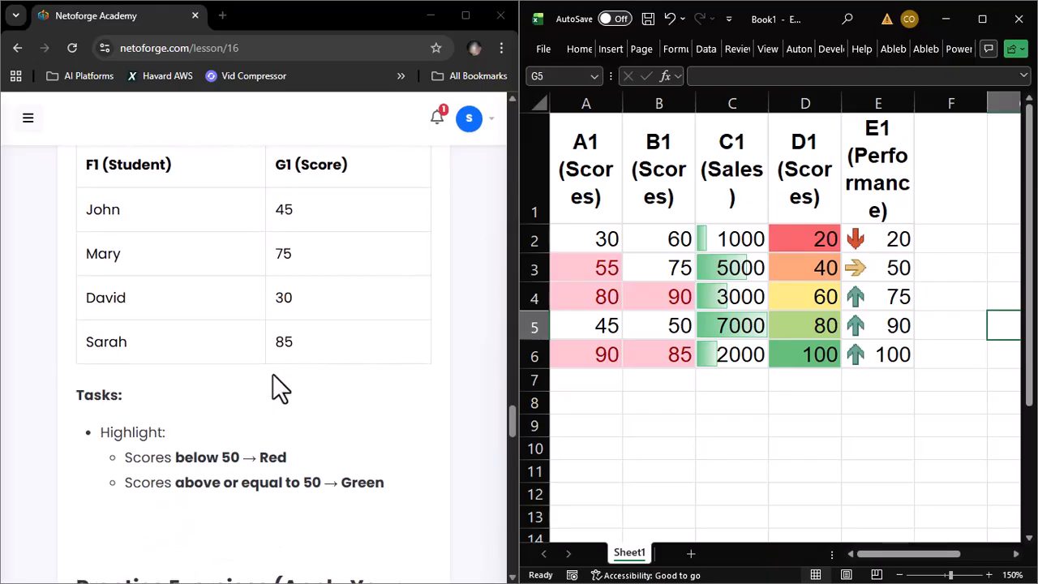
{"action": "scroll", "coordinate": [273, 373], "scroll_direction": "up", "scroll_amount": 1}
{"action": "scroll", "coordinate": [273, 373], "scroll_direction": "down", "scroll_amount": 2}
{"action": "scroll", "coordinate": [279, 387], "scroll_direction": "down", "scroll_amount": 1}
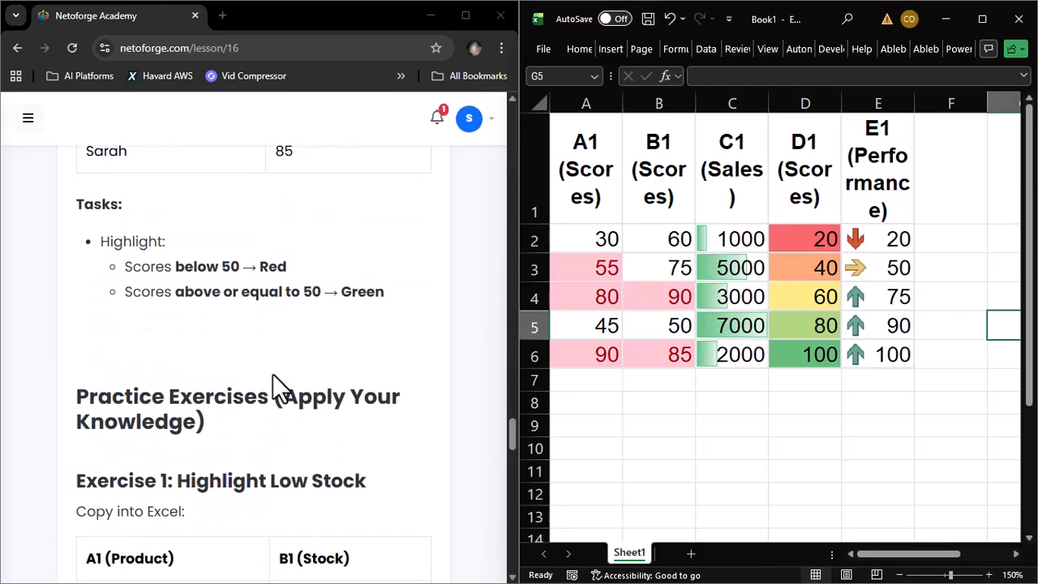
{"action": "scroll", "coordinate": [273, 374], "scroll_direction": "up", "scroll_amount": 4}
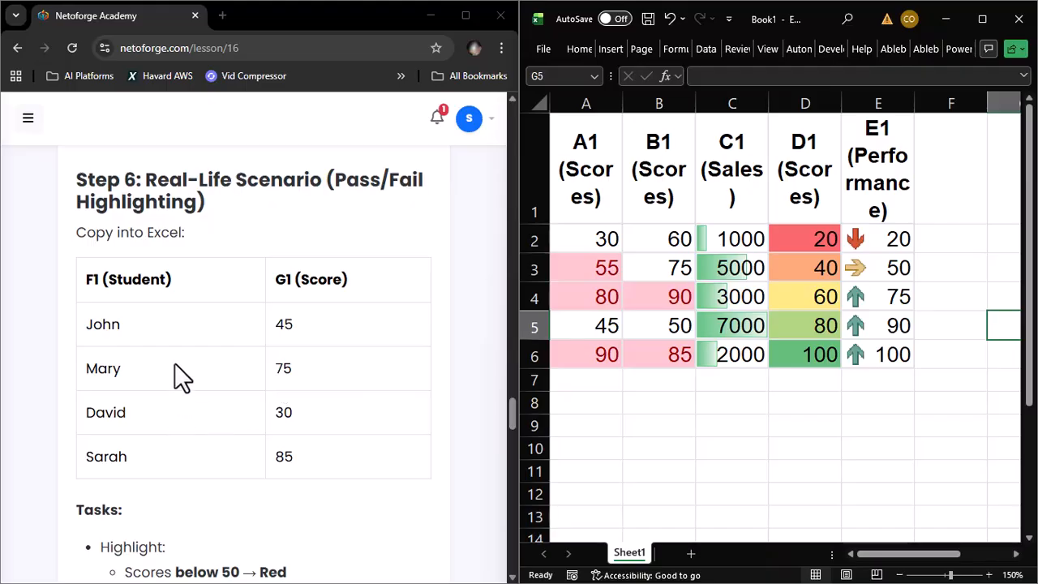
{"action": "scroll", "coordinate": [175, 363], "scroll_direction": "down", "scroll_amount": 1}
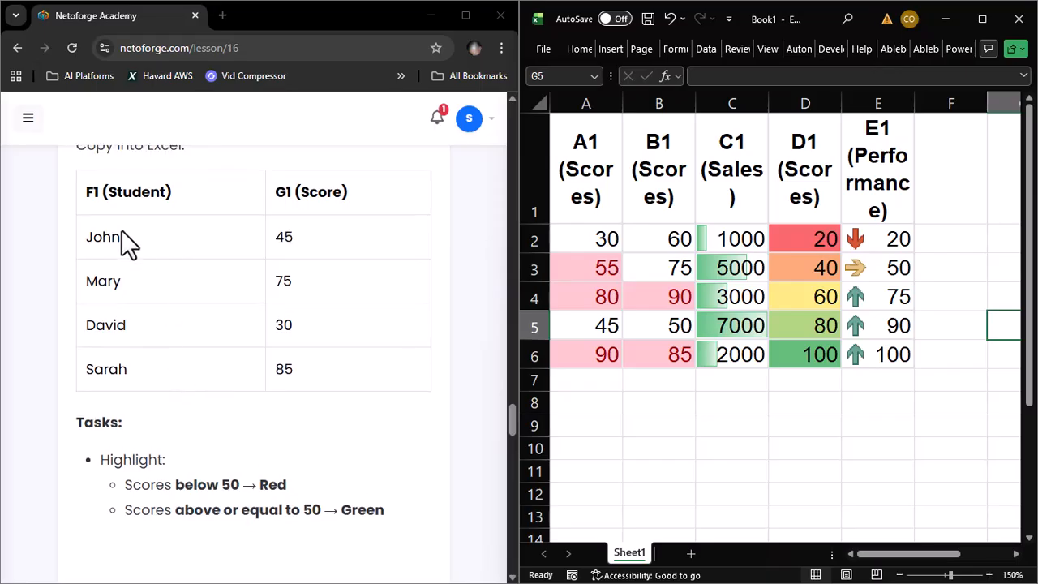
{"action": "scroll", "coordinate": [121, 229], "scroll_direction": "up", "scroll_amount": 1}
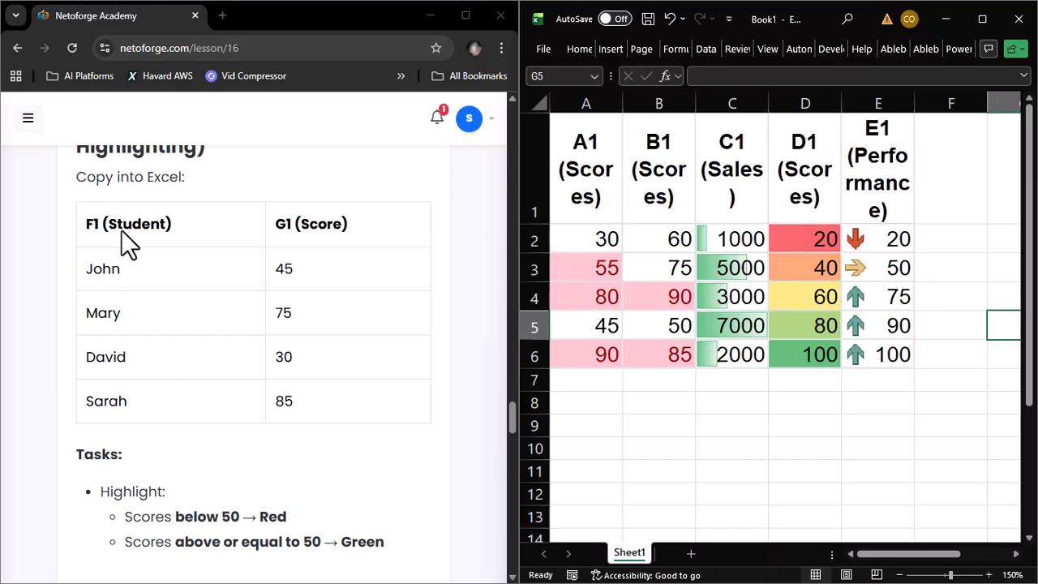
Step: Copy the Step 6 Student and Score table from the lesson page and read its pass/fail highlighting tasks
{"action": "scroll", "coordinate": [239, 312], "scroll_direction": "up", "scroll_amount": 1}
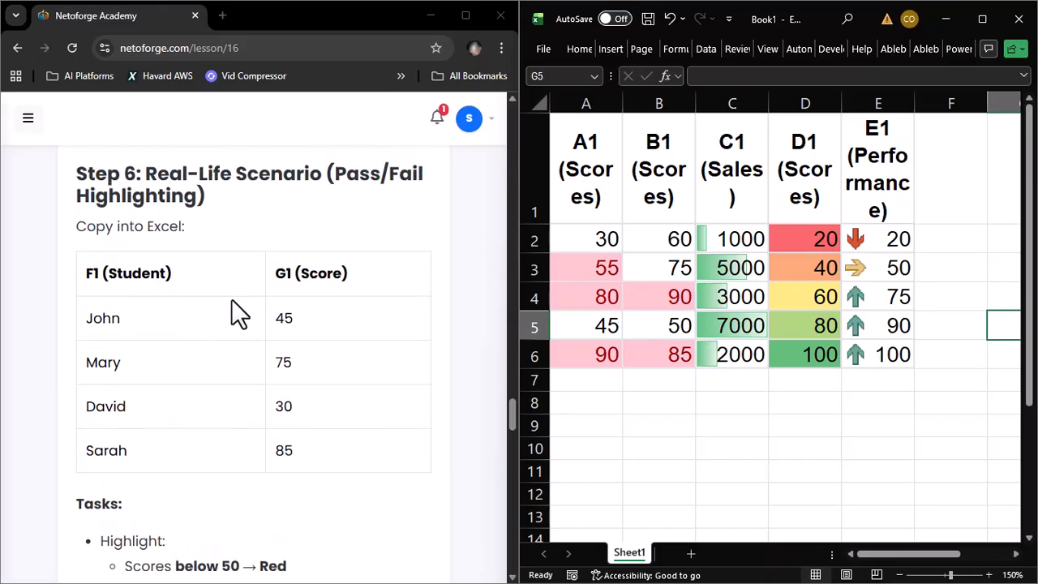
{"action": "scroll", "coordinate": [239, 312], "scroll_direction": "down", "scroll_amount": 1}
{"action": "scroll", "coordinate": [235, 312], "scroll_direction": "up", "scroll_amount": 2}
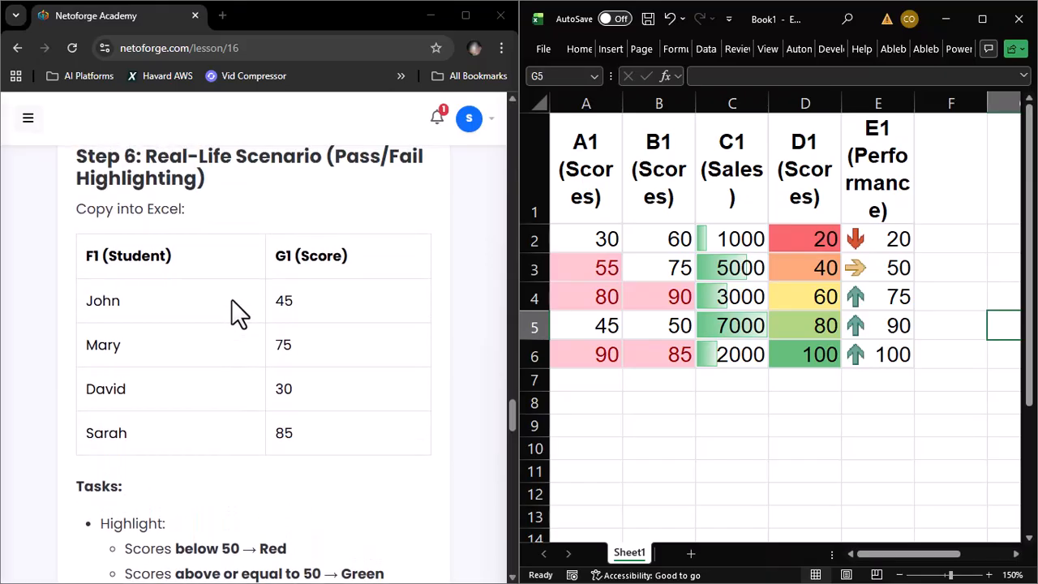
{"action": "left_click_drag", "start_coordinate": [63, 246], "coordinate": [323, 449]}
{"action": "key", "text": "ctrl+c"}
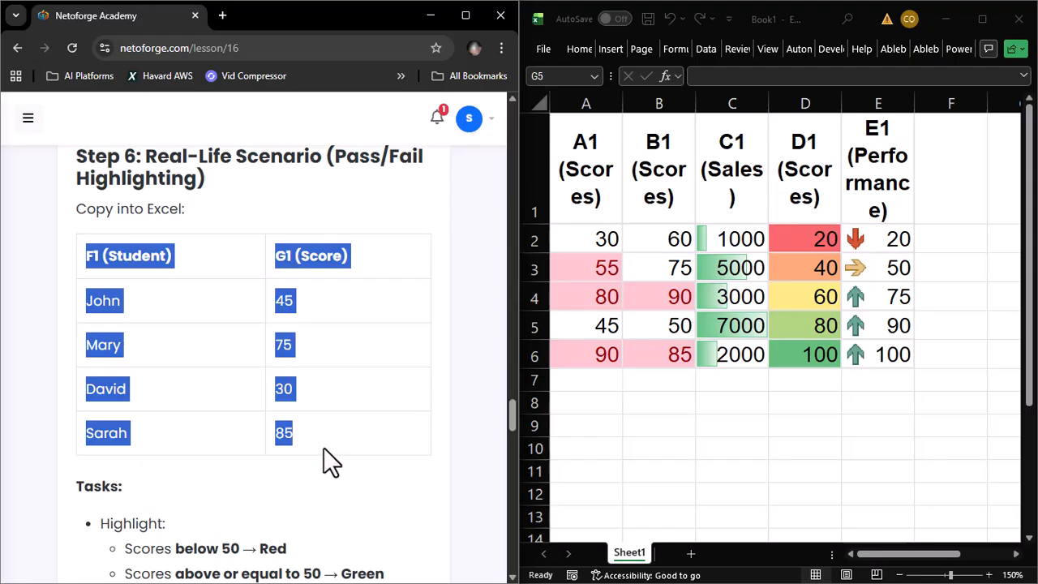
{"action": "scroll", "coordinate": [324, 448], "scroll_direction": "down", "scroll_amount": 1}
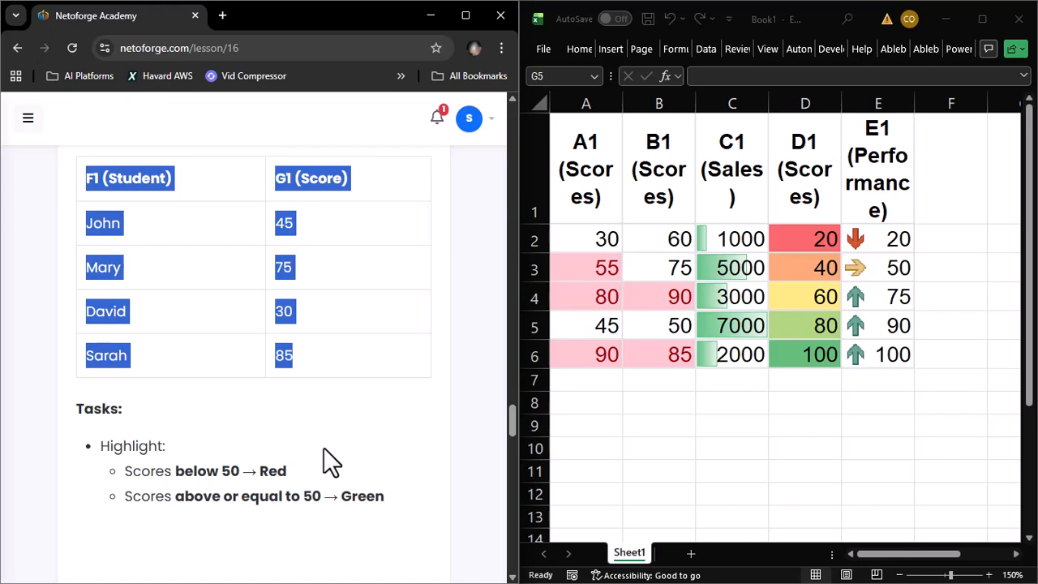
Step: Maximize the workbook, paste the copied table at F1 and select the scores in G2:G5
{"action": "left_click", "coordinate": [982, 18]}
{"action": "left_click", "coordinate": [432, 158]}
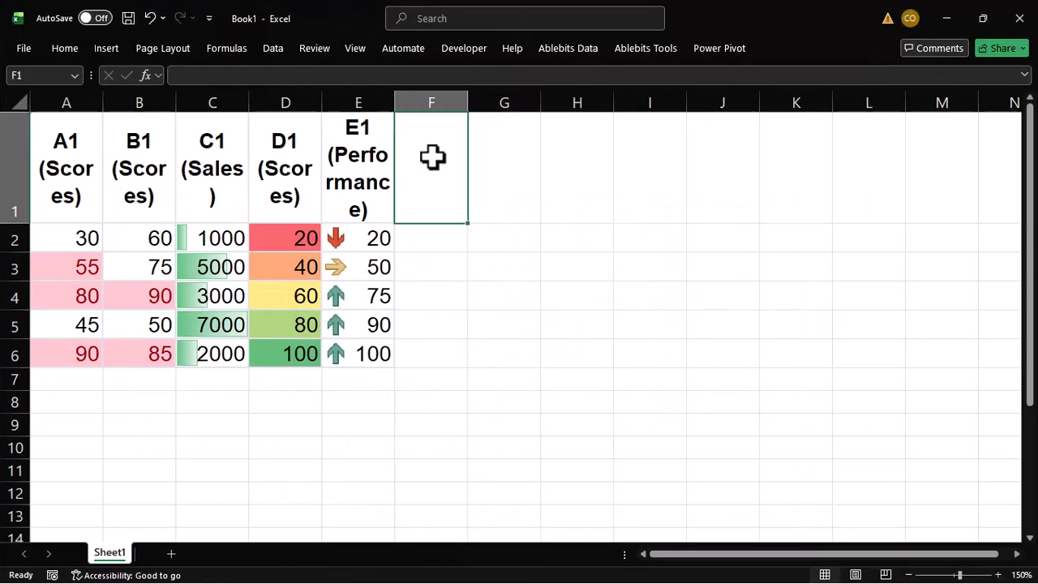
{"action": "key", "text": "ctrl+v"}
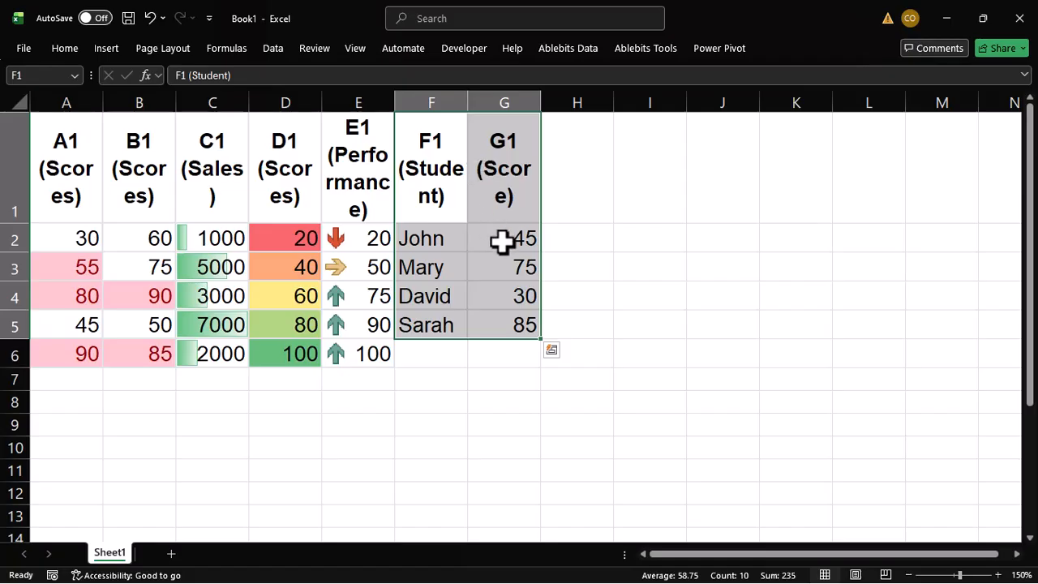
{"action": "left_click_drag", "start_coordinate": [502, 241], "coordinate": [505, 324]}
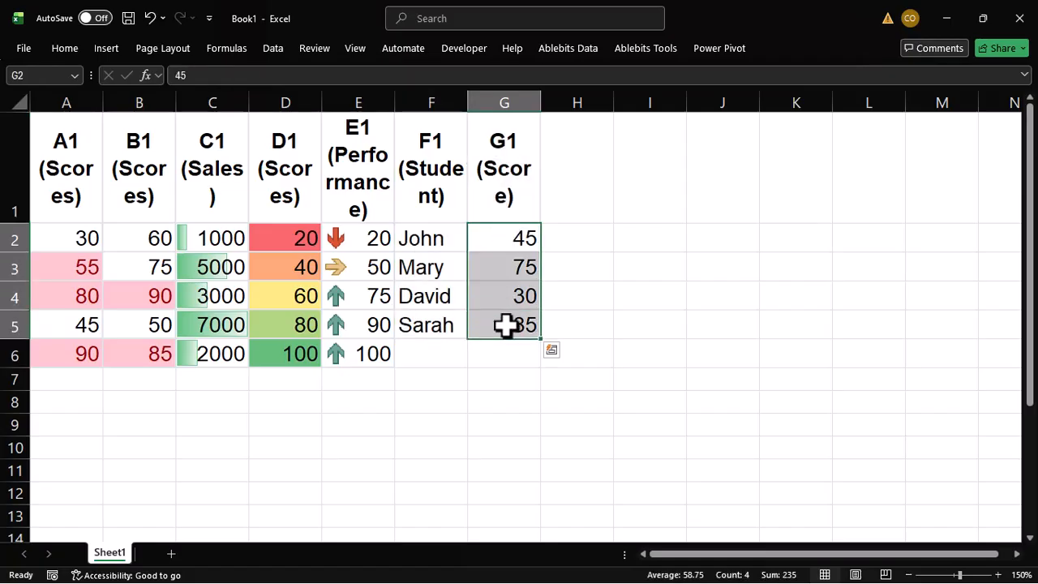
{"action": "left_click", "coordinate": [73, 48]}
{"action": "left_click", "coordinate": [610, 120]}
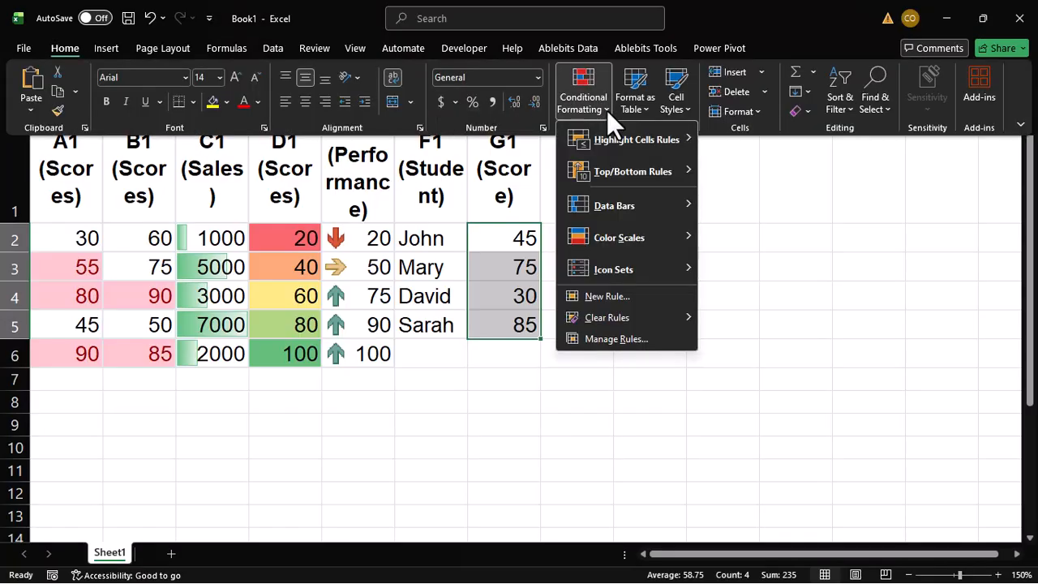
{"action": "mouse_move", "coordinate": [639, 198]}
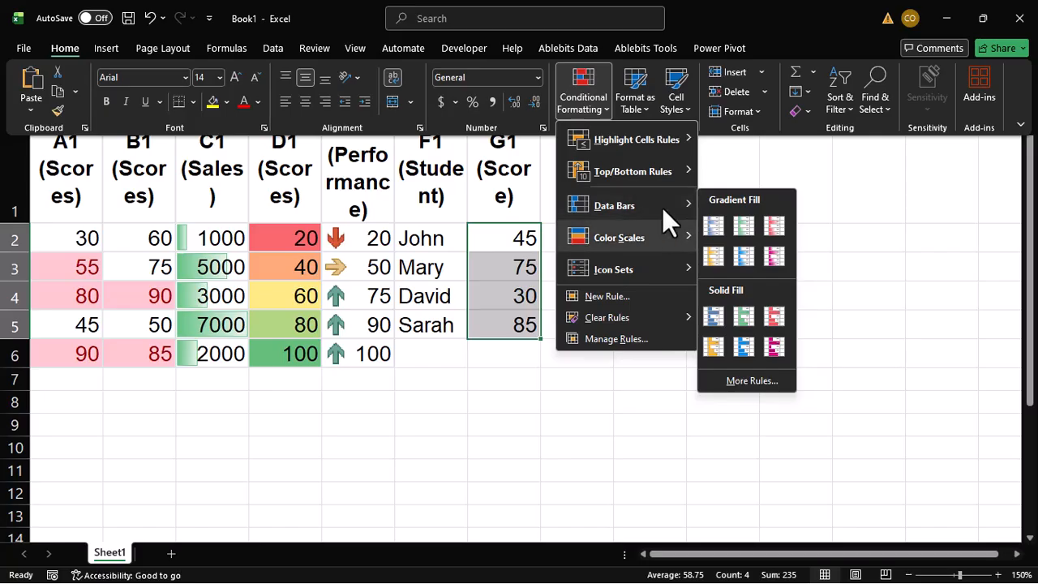
{"action": "mouse_move", "coordinate": [662, 154]}
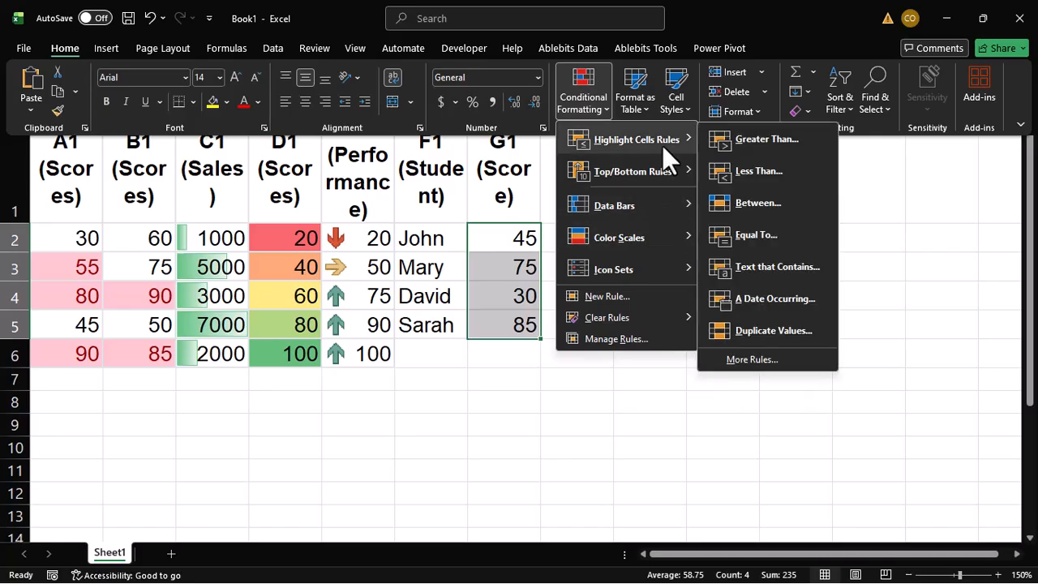
{"action": "left_click", "coordinate": [738, 146]}
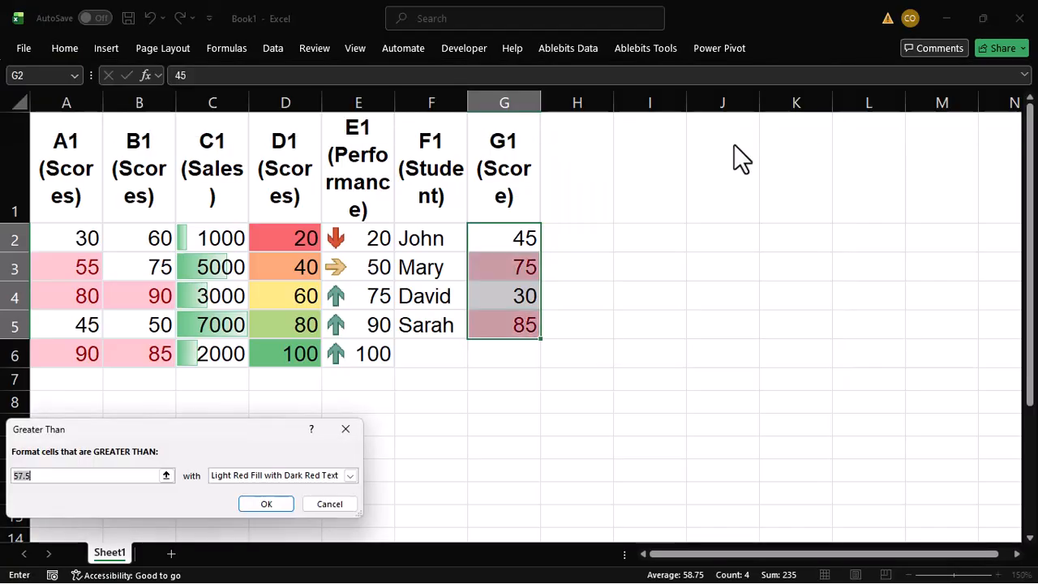
{"action": "left_click", "coordinate": [74, 477]}
{"action": "left_click_drag", "start_coordinate": [74, 476], "coordinate": [4, 472]}
{"action": "type", "text": "50"}
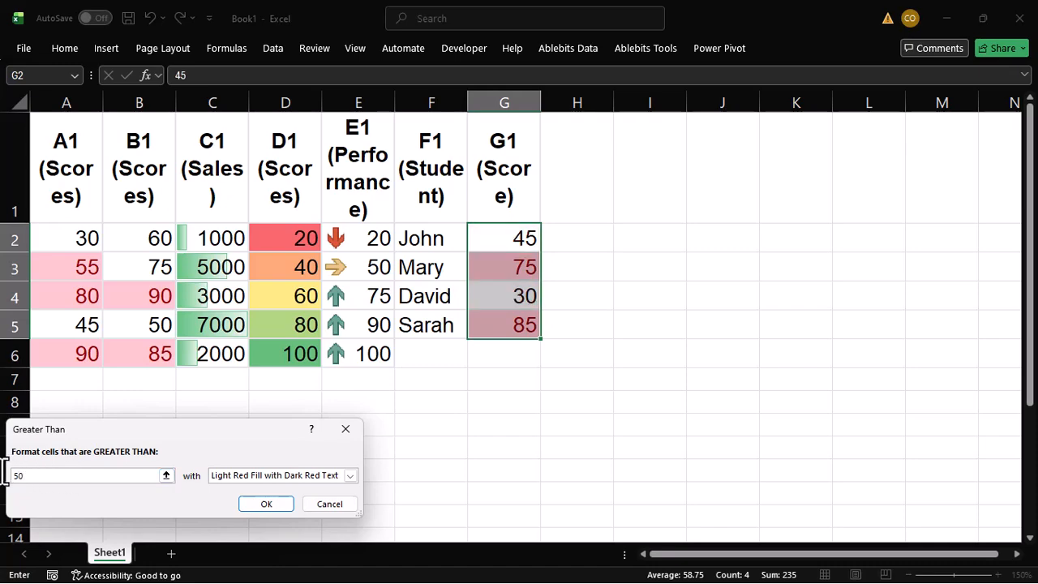
{"action": "left_click", "coordinate": [167, 475]}
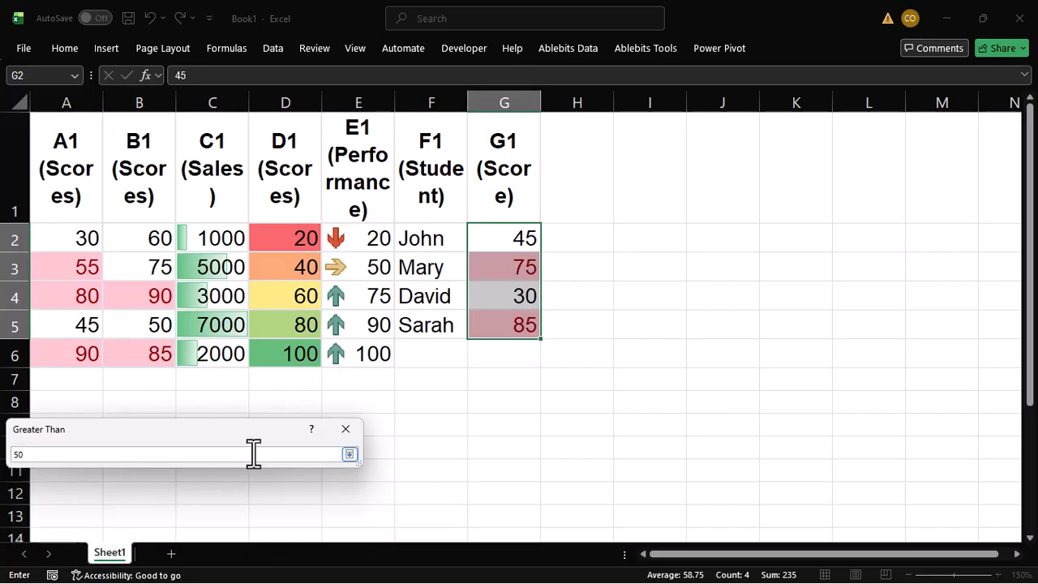
{"action": "left_click", "coordinate": [348, 454]}
{"action": "left_click", "coordinate": [347, 430]}
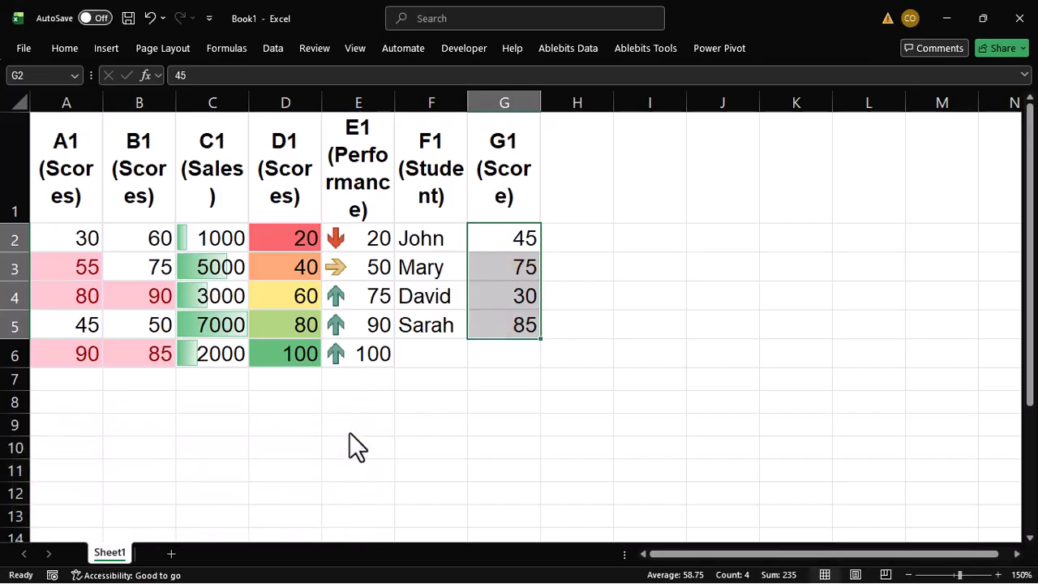
Step: Highlight the scores greater than 50 in G2:G5 with Green Fill with Dark Green Text
{"action": "left_click", "coordinate": [58, 48]}
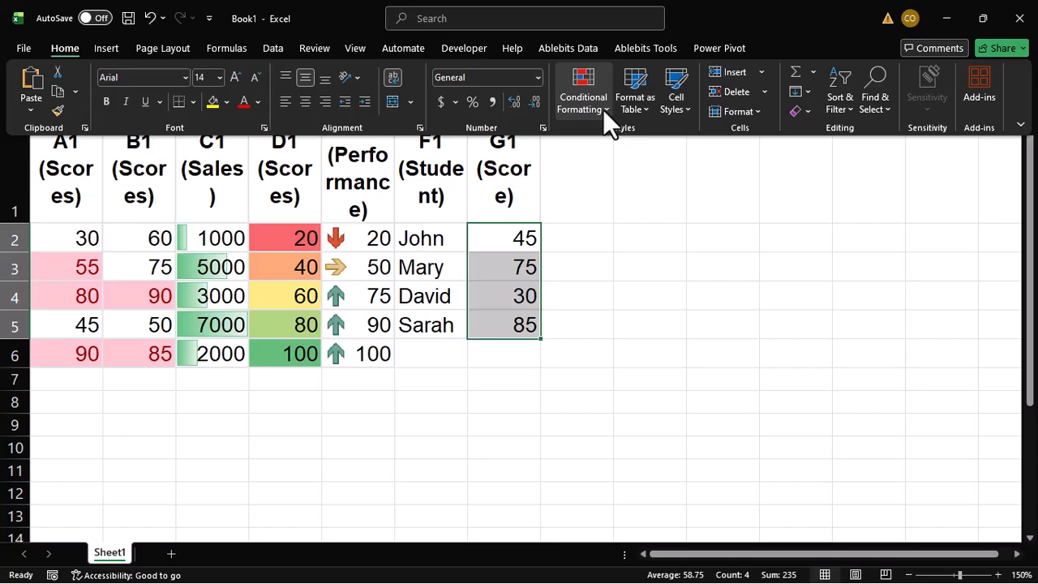
{"action": "left_click", "coordinate": [603, 110]}
{"action": "mouse_move", "coordinate": [670, 137]}
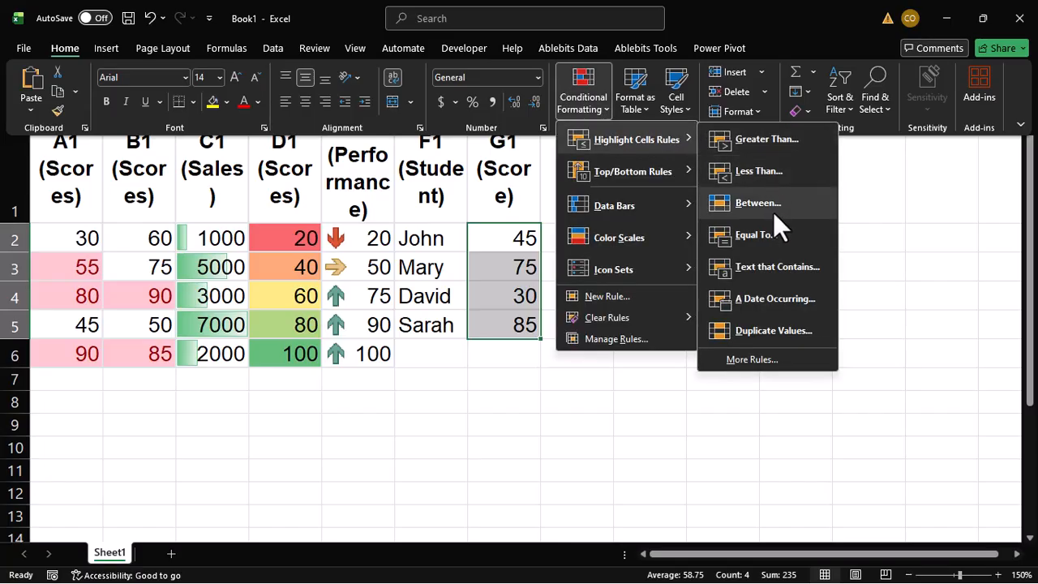
{"action": "left_click", "coordinate": [766, 140]}
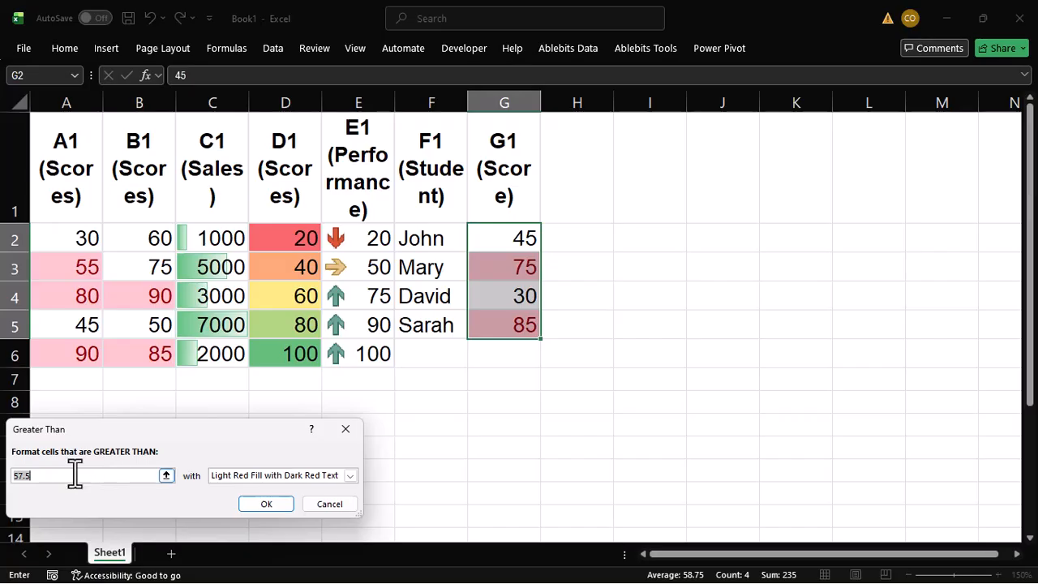
{"action": "left_click", "coordinate": [75, 475]}
{"action": "type", "text": "50"}
{"action": "left_click_drag", "start_coordinate": [74, 475], "coordinate": [11, 475]}
{"action": "type", "text": "50"}
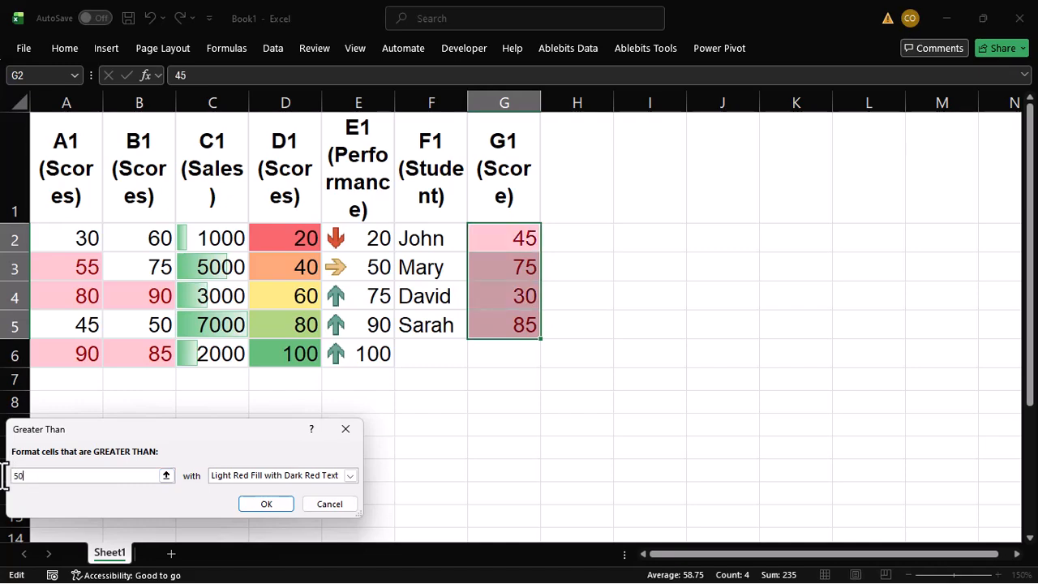
{"action": "left_click", "coordinate": [349, 477]}
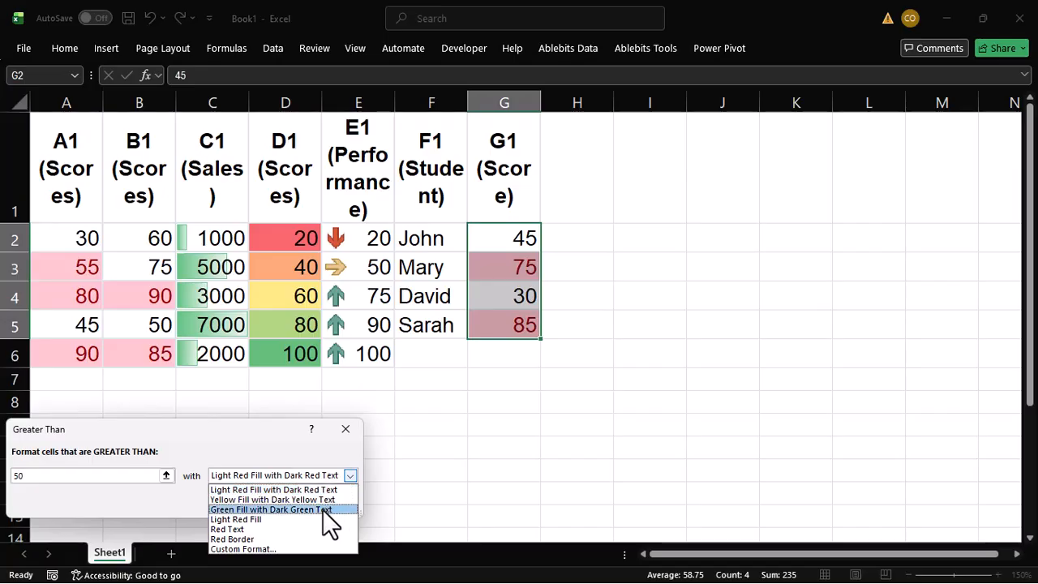
{"action": "left_click", "coordinate": [323, 510]}
{"action": "left_click", "coordinate": [264, 507]}
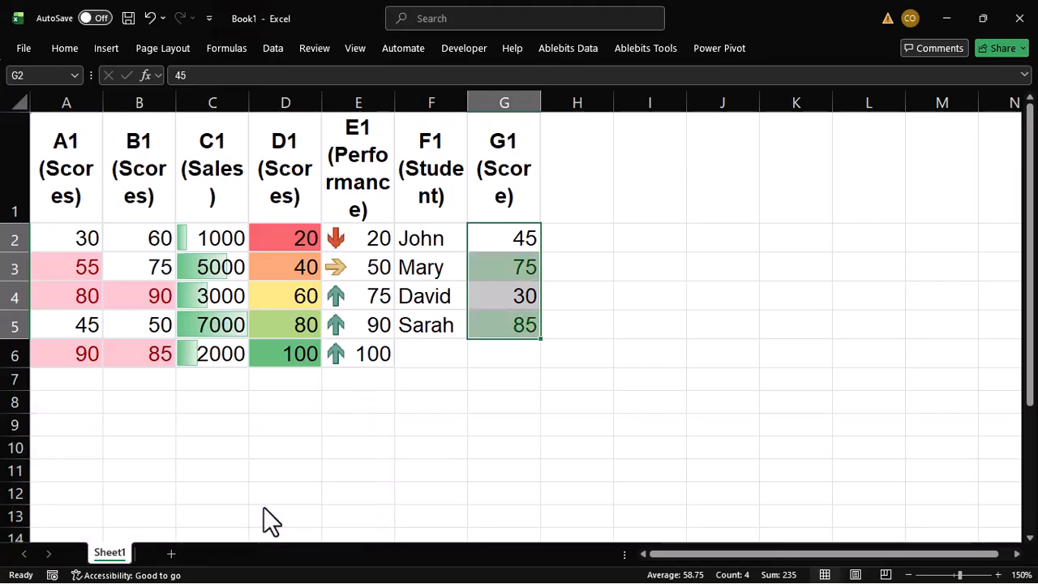
{"action": "left_click", "coordinate": [506, 407]}
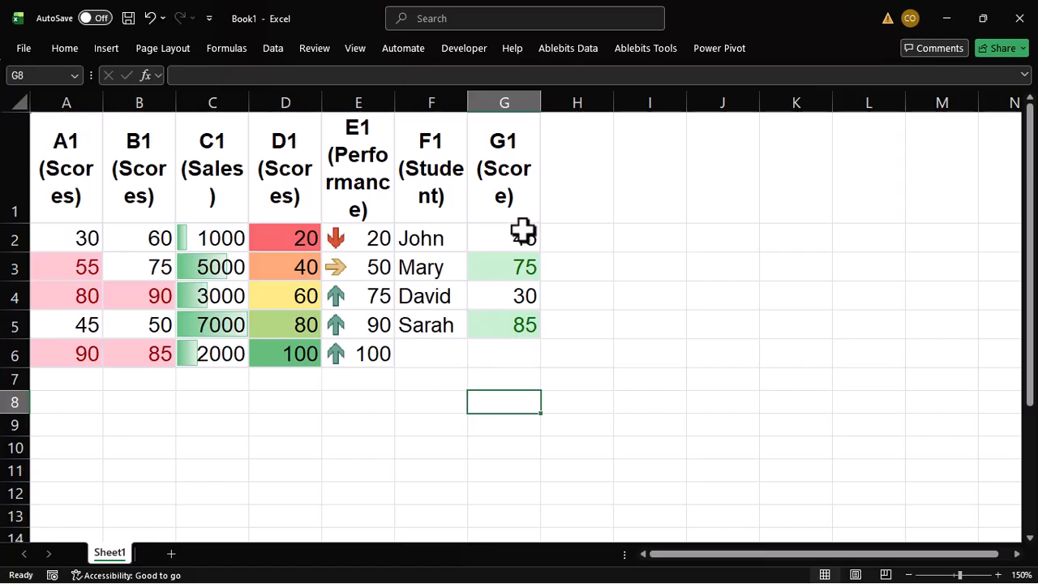
Step: Highlight the scores less than 50 in G2:G5 with Light Red Fill with Dark Red Text
{"action": "left_click_drag", "start_coordinate": [524, 233], "coordinate": [521, 325]}
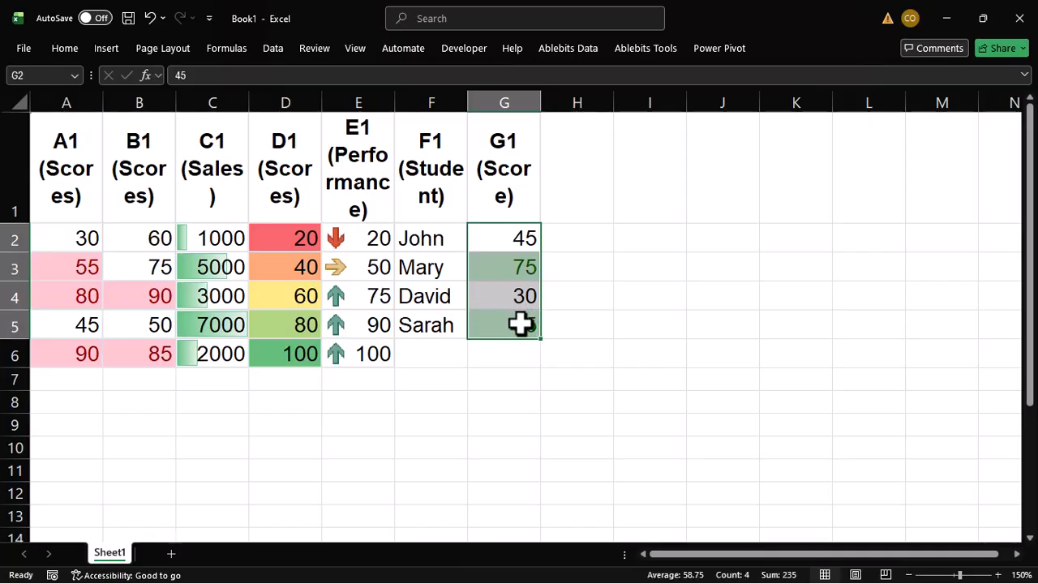
{"action": "left_click", "coordinate": [68, 46]}
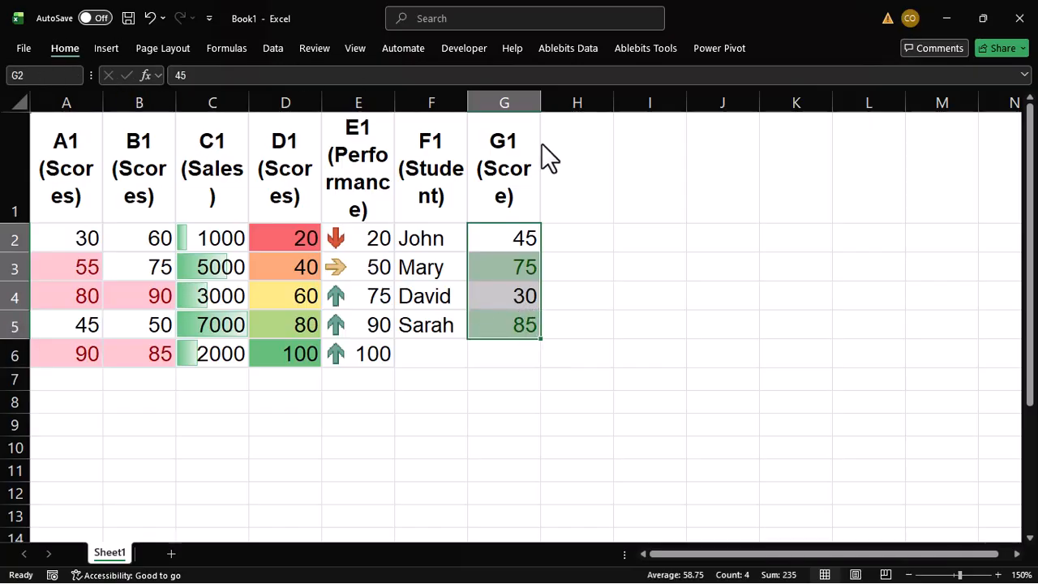
{"action": "left_click", "coordinate": [605, 107]}
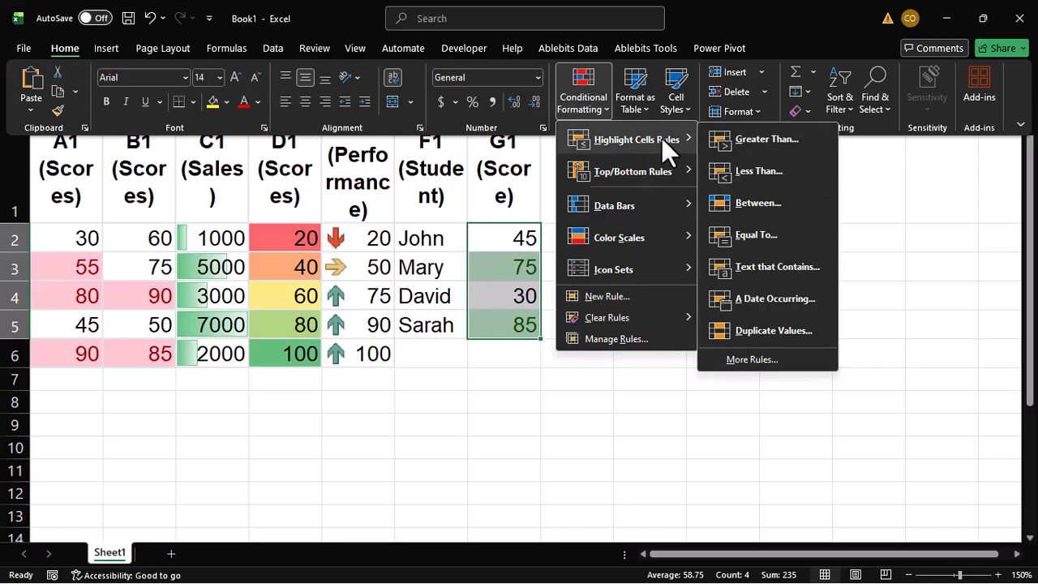
{"action": "left_click", "coordinate": [755, 171]}
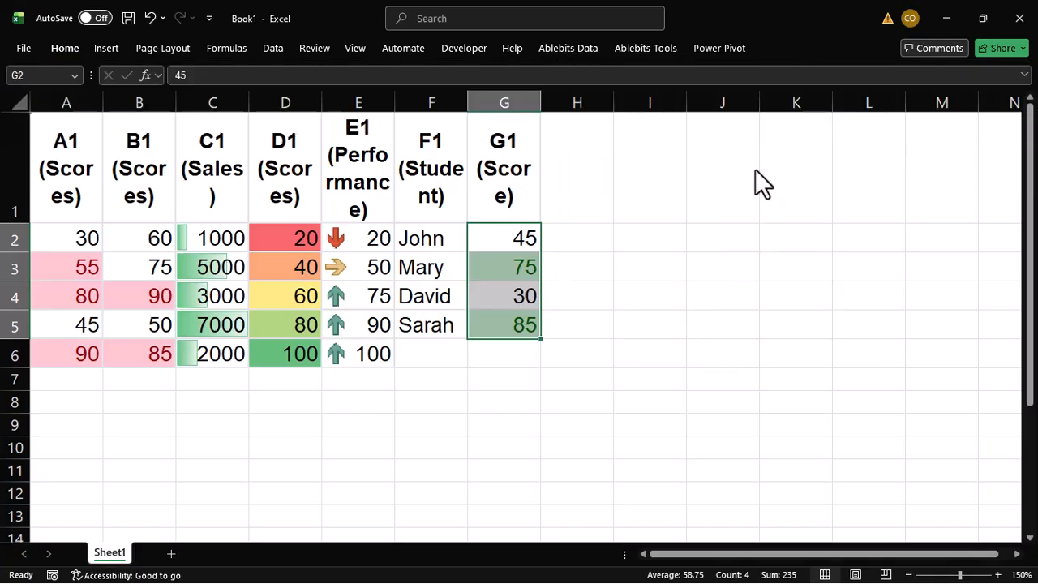
{"action": "type", "text": "50"}
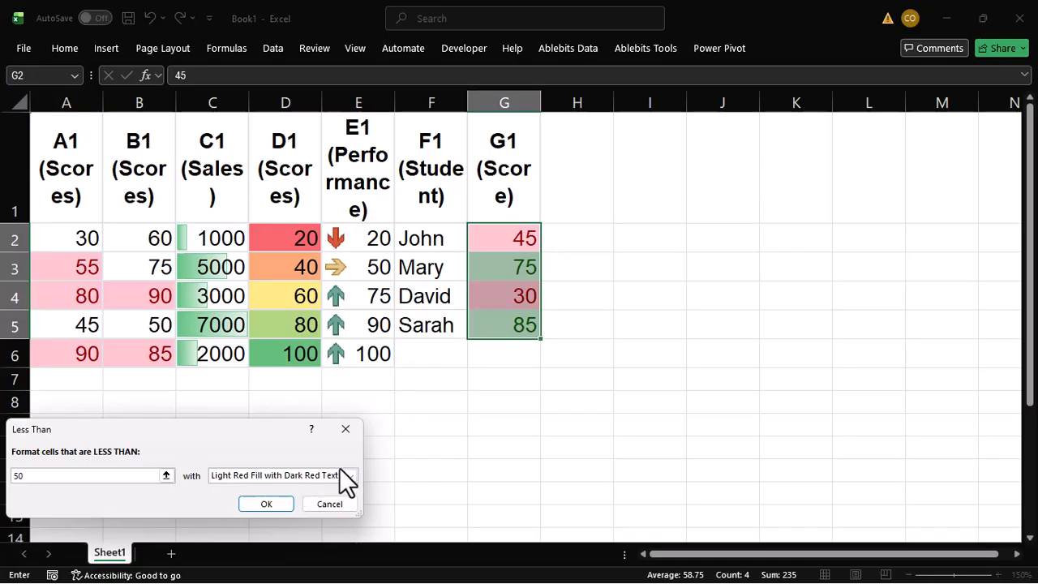
{"action": "left_click", "coordinate": [286, 504]}
{"action": "left_click", "coordinate": [496, 441]}
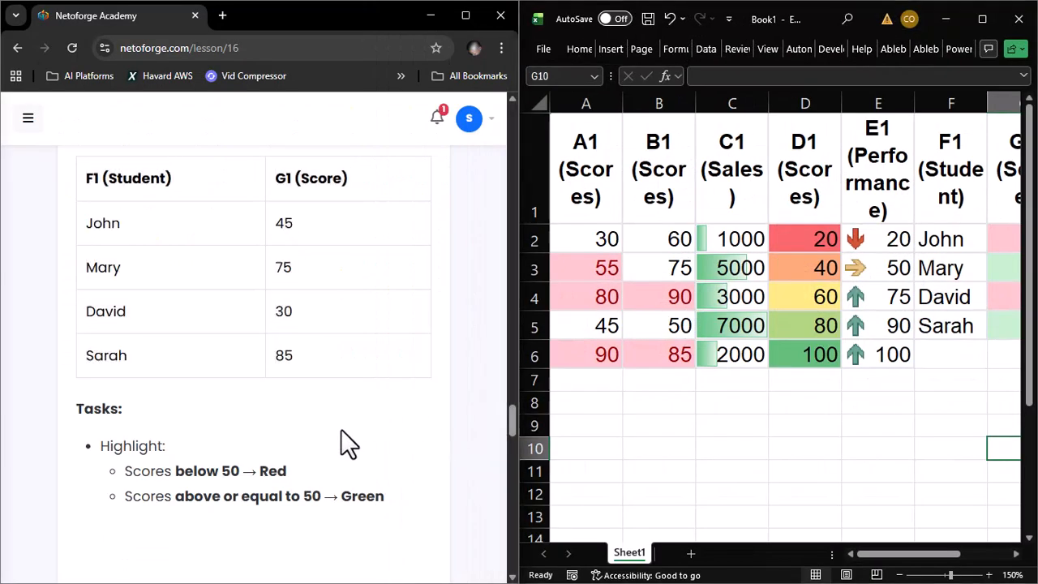
Step: Read through Practice Exercises 1 to 3 and the Self-Learning Tips on the lesson page, and maximize the workbook again
{"action": "scroll", "coordinate": [341, 429], "scroll_direction": "down", "scroll_amount": 2}
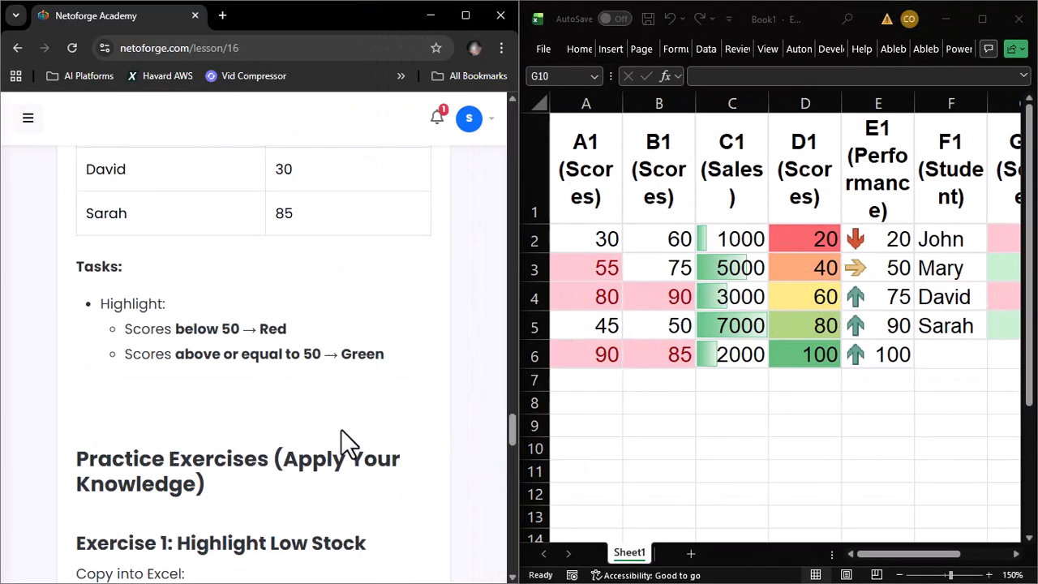
{"action": "scroll", "coordinate": [340, 429], "scroll_direction": "down", "scroll_amount": 4}
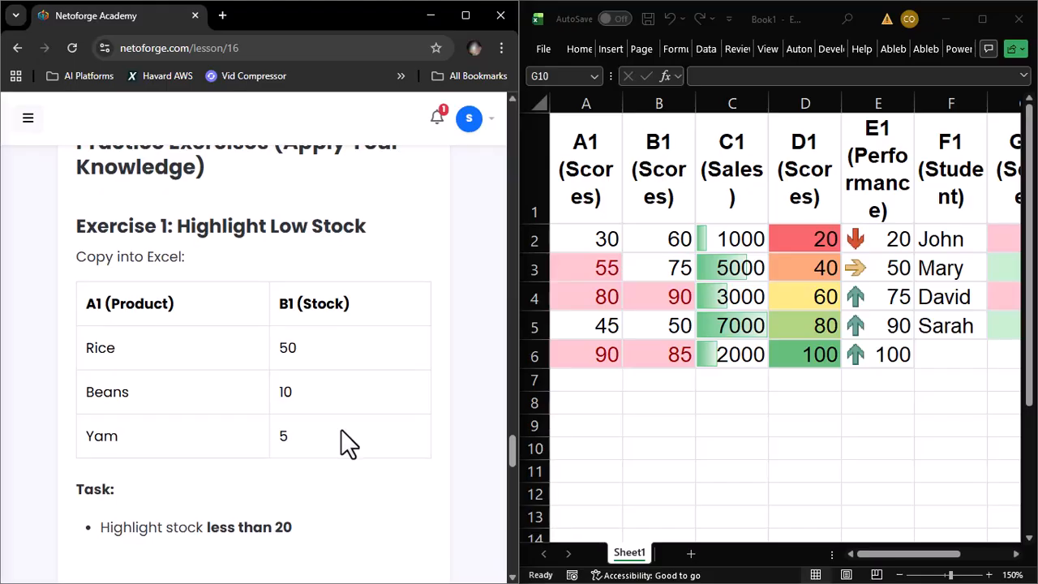
{"action": "scroll", "coordinate": [341, 429], "scroll_direction": "down", "scroll_amount": 5}
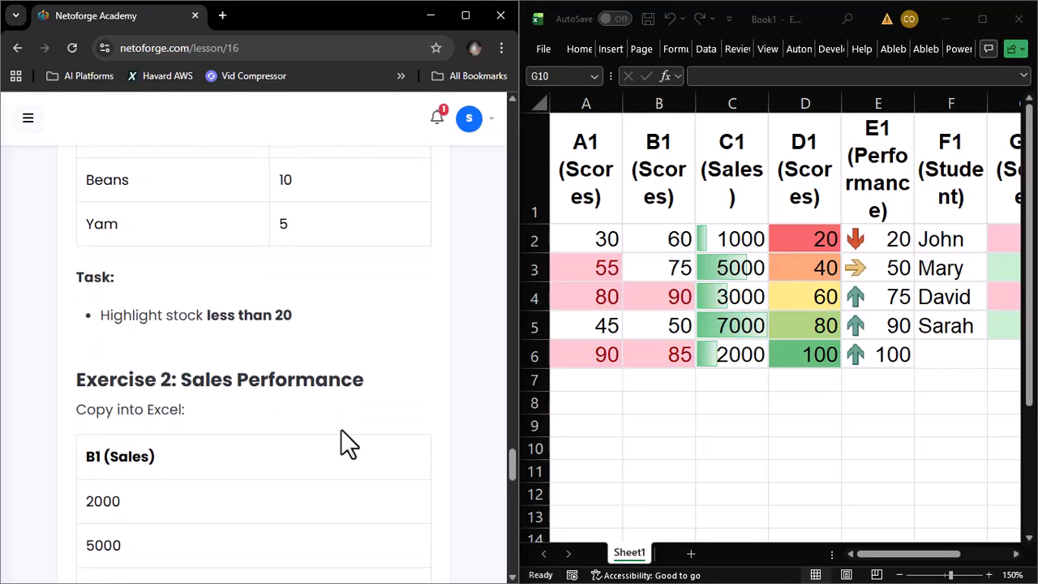
{"action": "scroll", "coordinate": [341, 429], "scroll_direction": "down", "scroll_amount": 8}
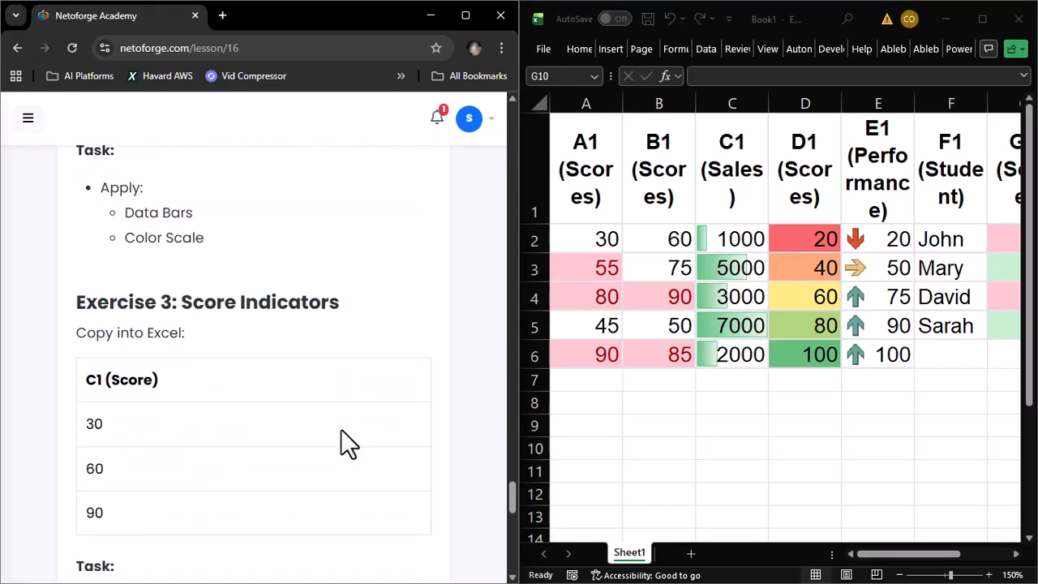
{"action": "scroll", "coordinate": [341, 429], "scroll_direction": "down", "scroll_amount": 2}
{"action": "scroll", "coordinate": [341, 429], "scroll_direction": "up", "scroll_amount": 3}
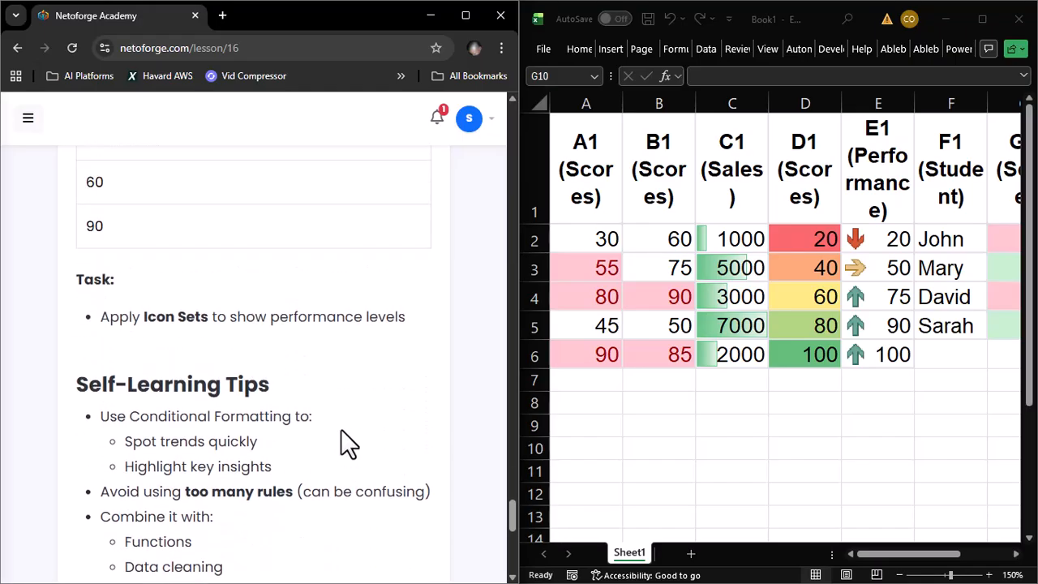
{"action": "scroll", "coordinate": [341, 429], "scroll_direction": "up", "scroll_amount": 1}
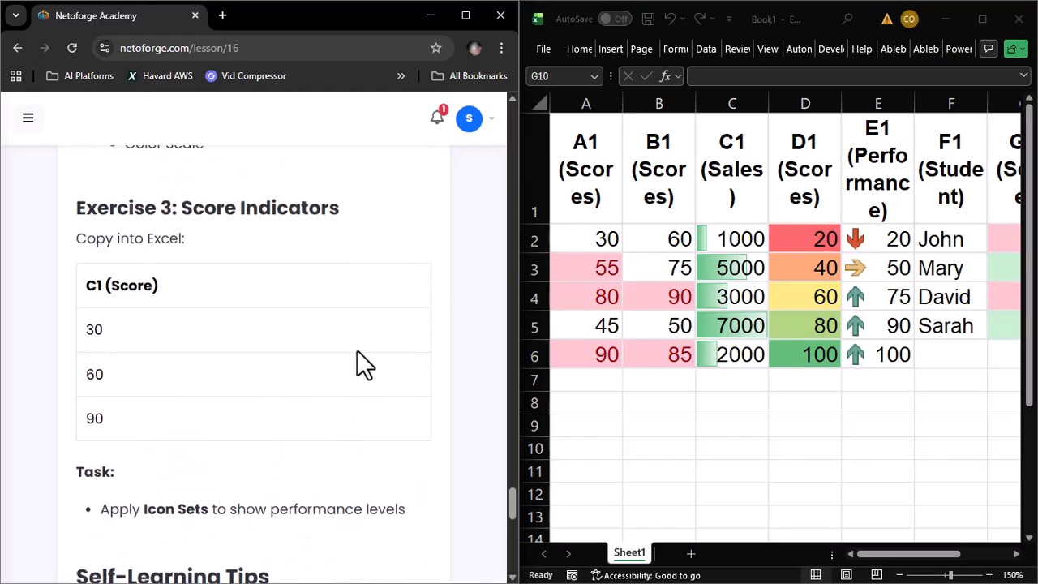
{"action": "scroll", "coordinate": [361, 317], "scroll_direction": "up", "scroll_amount": 1}
{"action": "scroll", "coordinate": [361, 317], "scroll_direction": "up", "scroll_amount": 3}
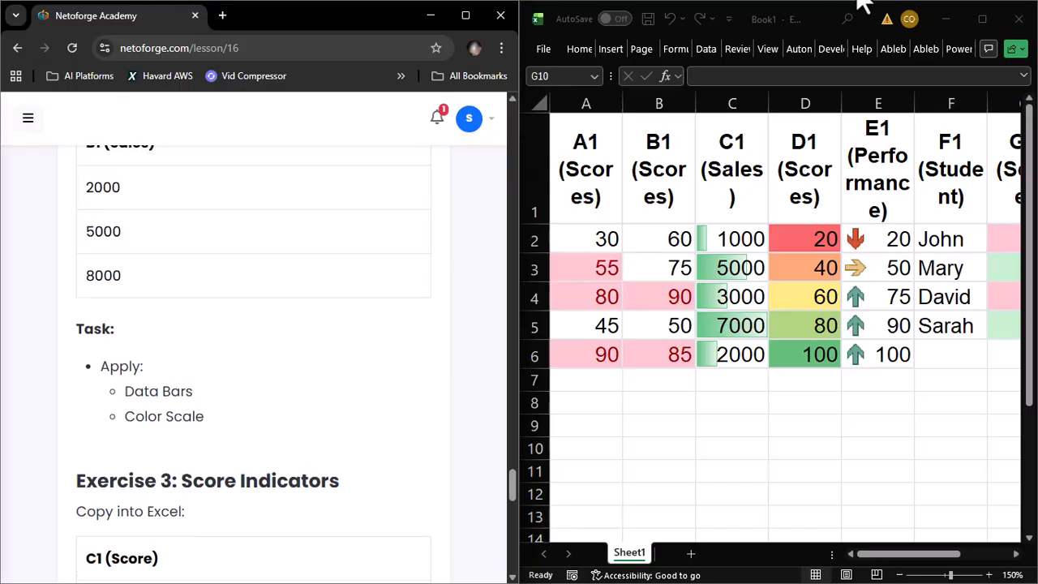
{"action": "left_click", "coordinate": [981, 18]}
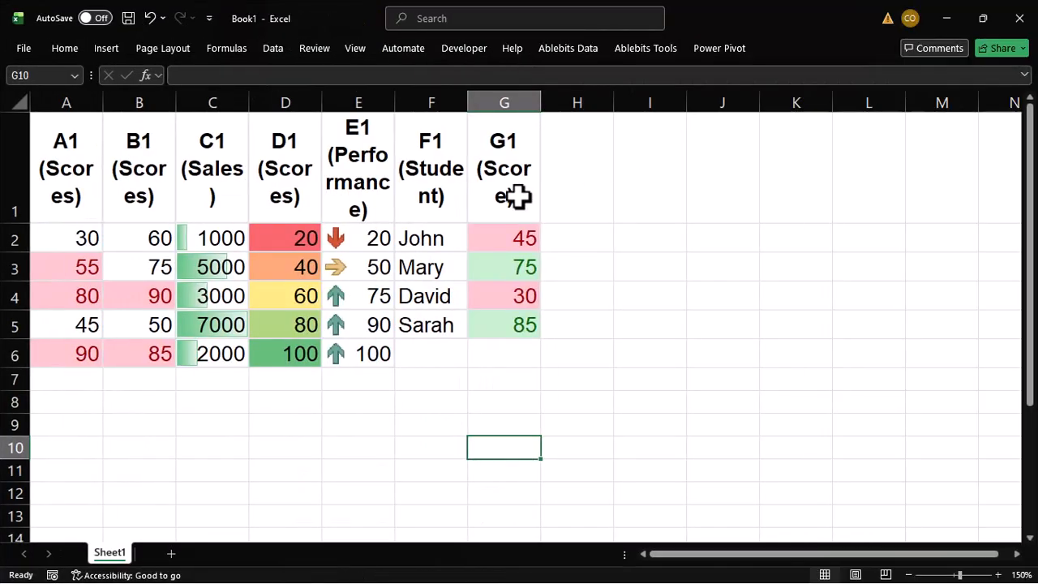
Step: Select the scores in G2:G5 and open the Conditional Formatting Rules Manager for that selection
{"action": "left_click", "coordinate": [509, 169]}
{"action": "left_click_drag", "start_coordinate": [509, 169], "coordinate": [510, 327]}
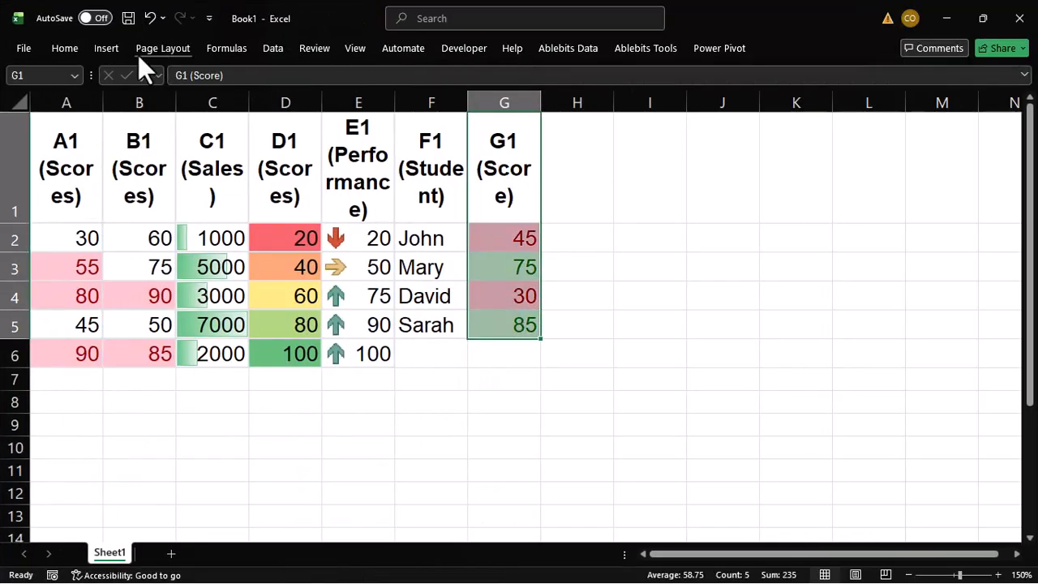
{"action": "left_click_drag", "start_coordinate": [483, 238], "coordinate": [498, 327]}
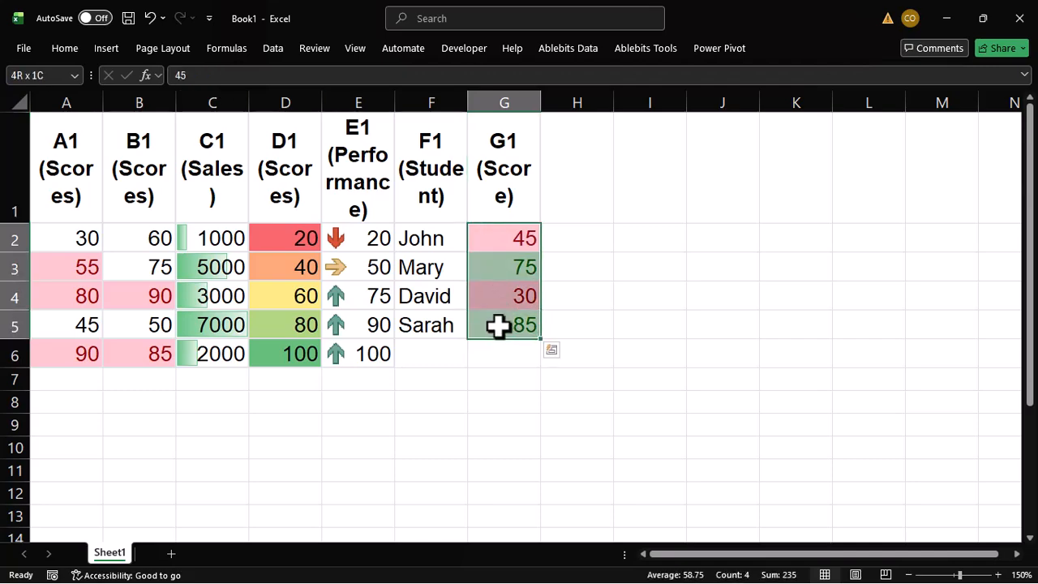
{"action": "left_click", "coordinate": [65, 49]}
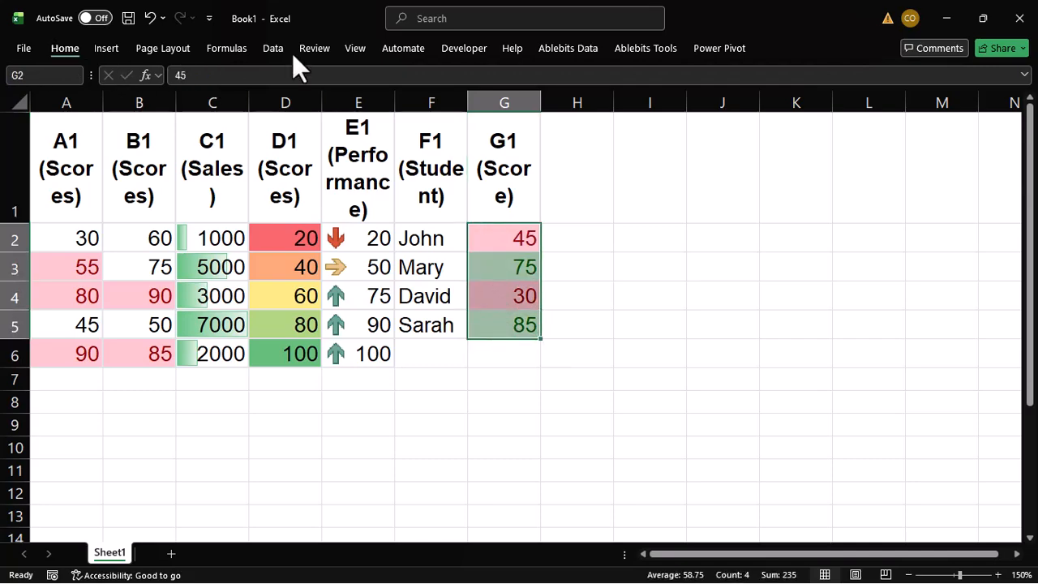
{"action": "left_click", "coordinate": [587, 114]}
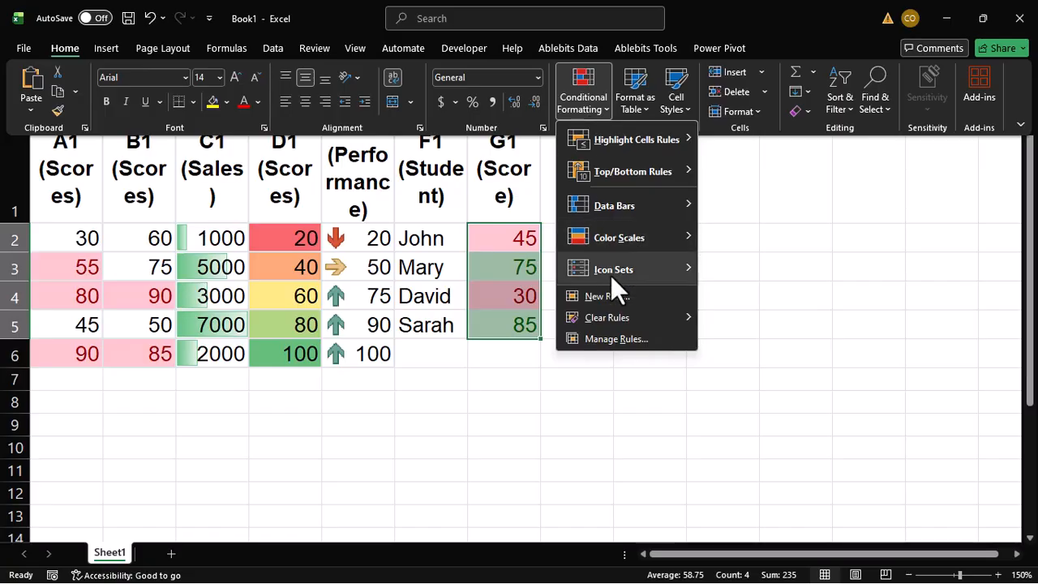
{"action": "left_click", "coordinate": [624, 337]}
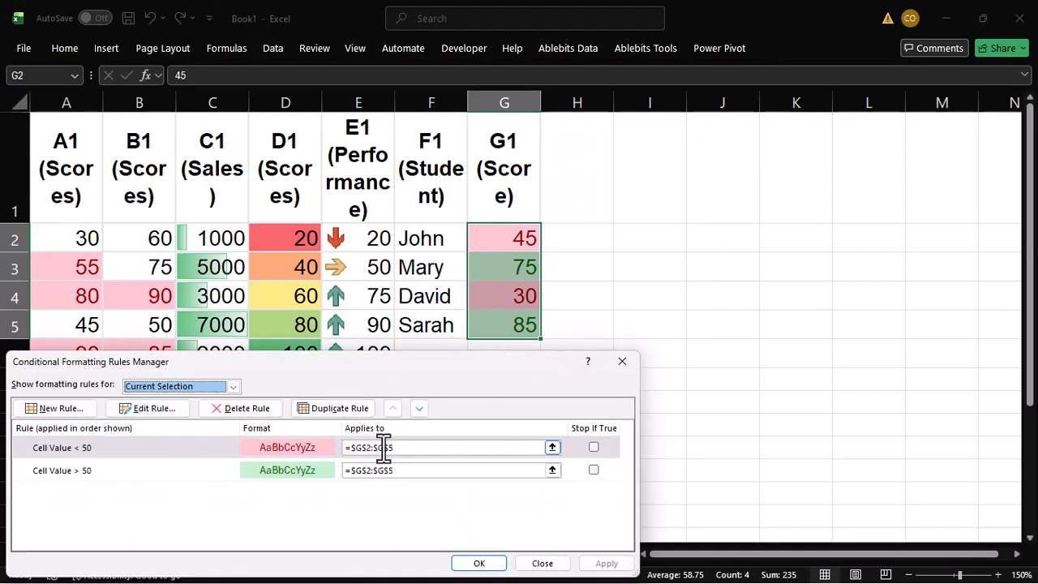
Step: View the edit settings of the Cell Value < 50 rule, and close the rule editor and the rules manager without changes
{"action": "left_click", "coordinate": [158, 408]}
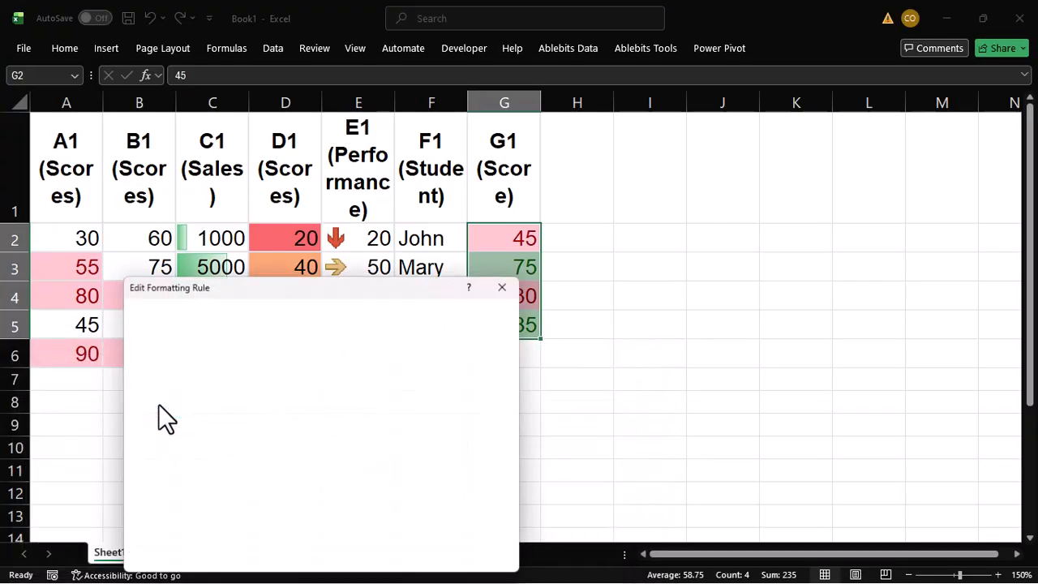
{"action": "left_click", "coordinate": [509, 285]}
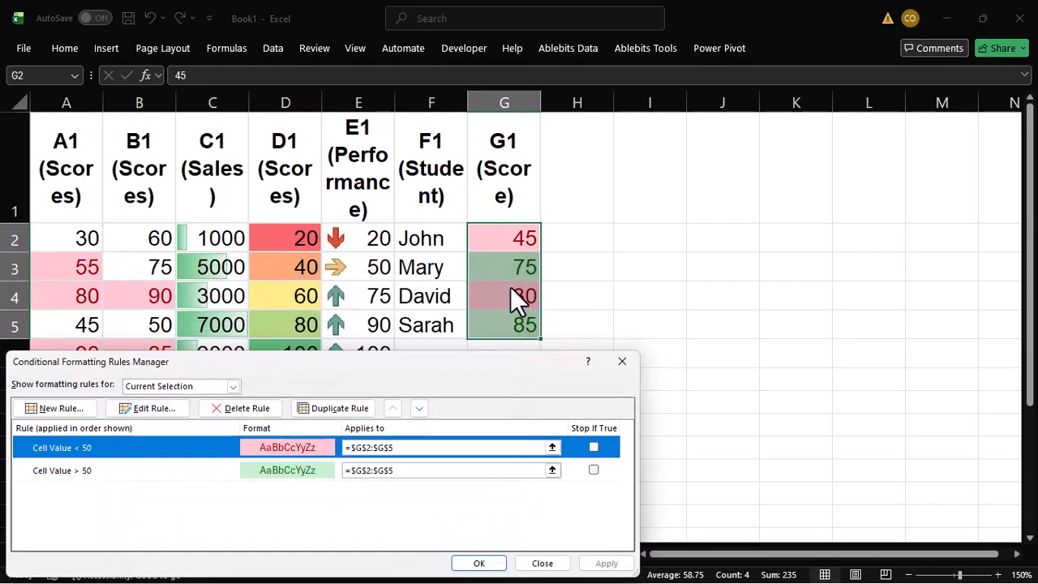
{"action": "left_click", "coordinate": [622, 361]}
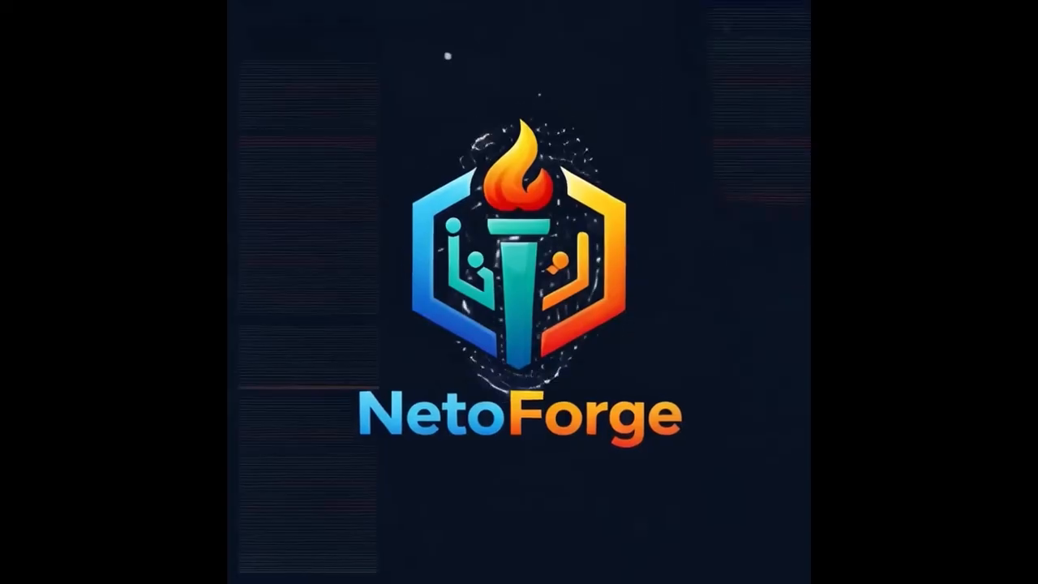